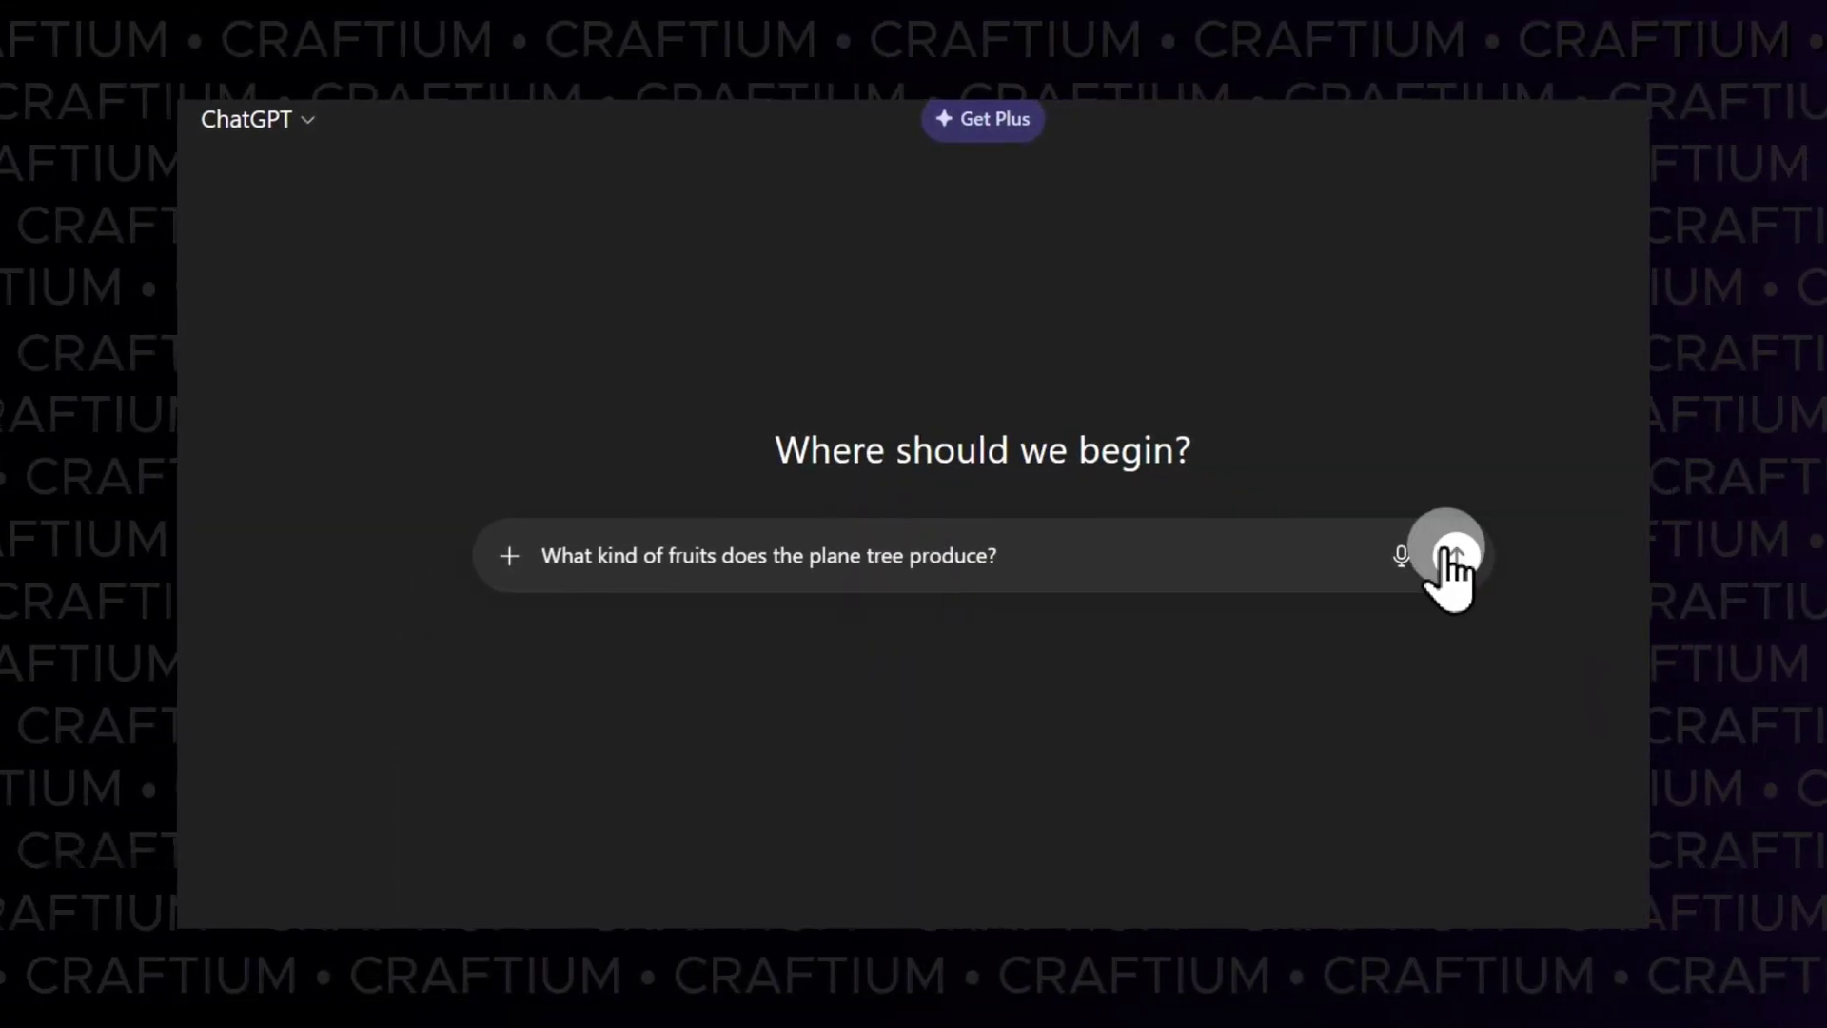
Step: Send the plane tree question and have ChatGPT read the answer aloud
left_click(1456, 556)
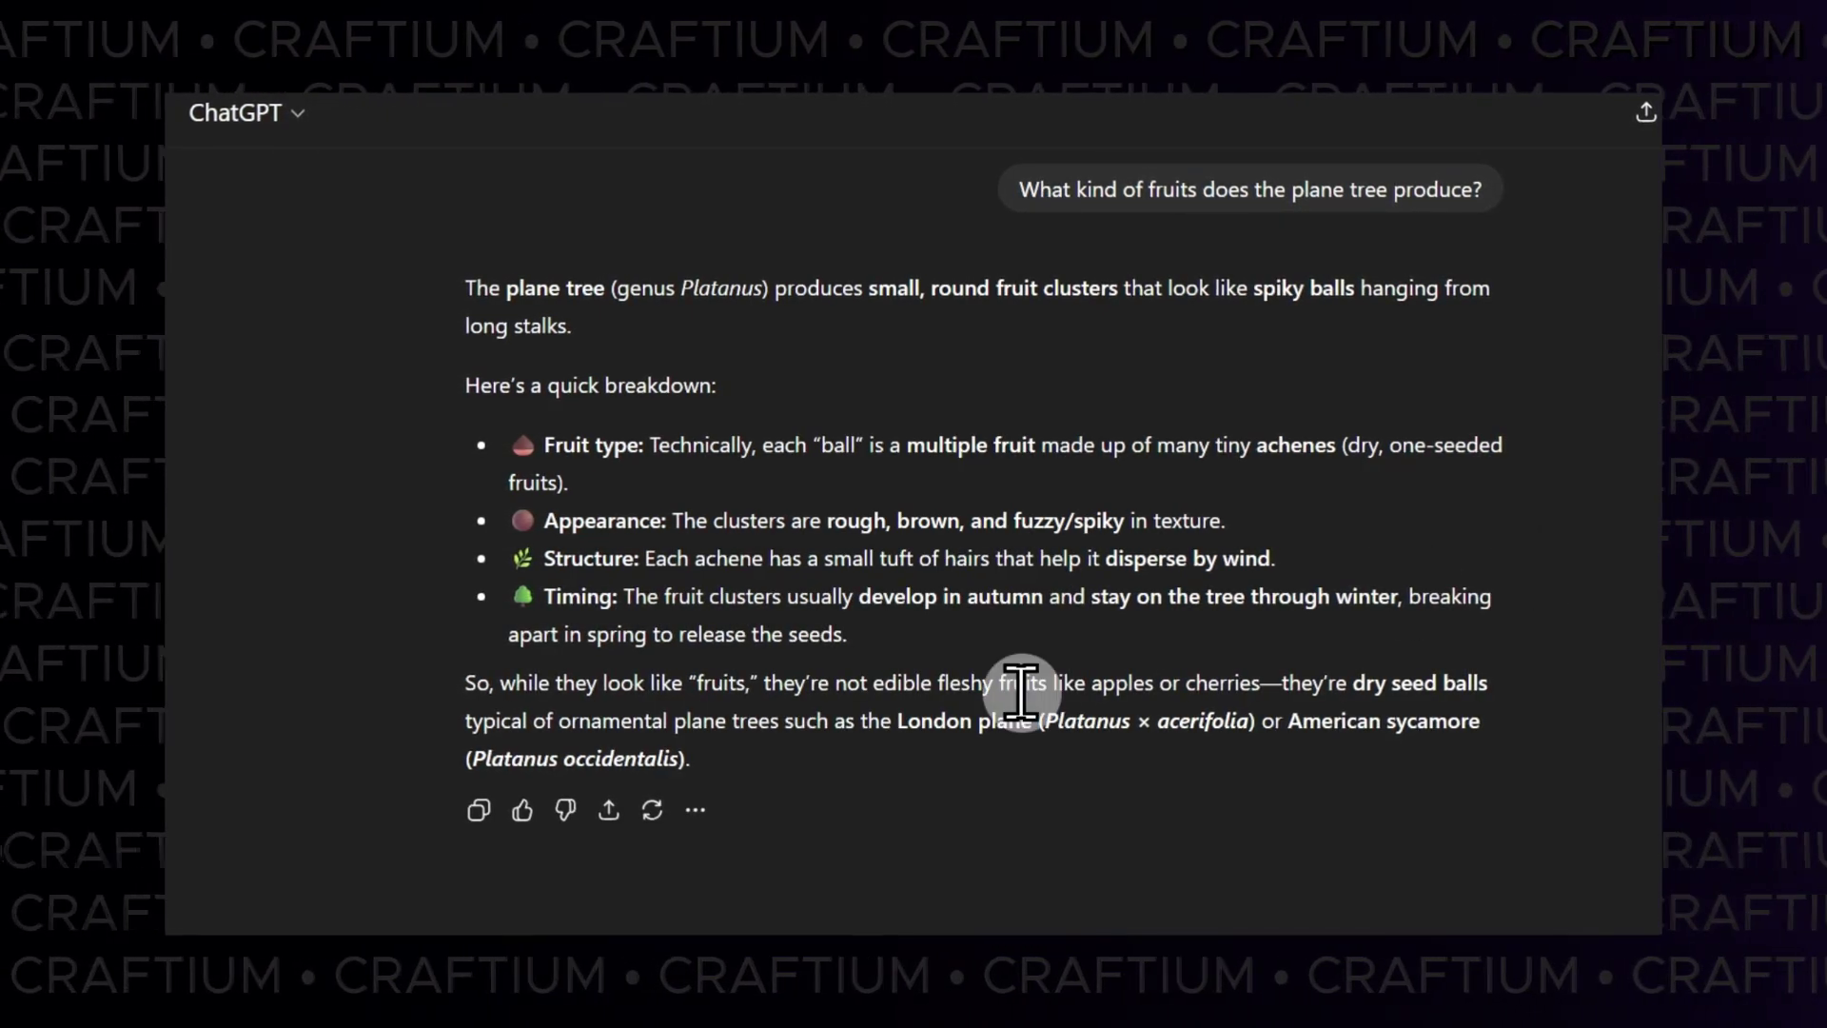
left_click(696, 810)
left_click(826, 707)
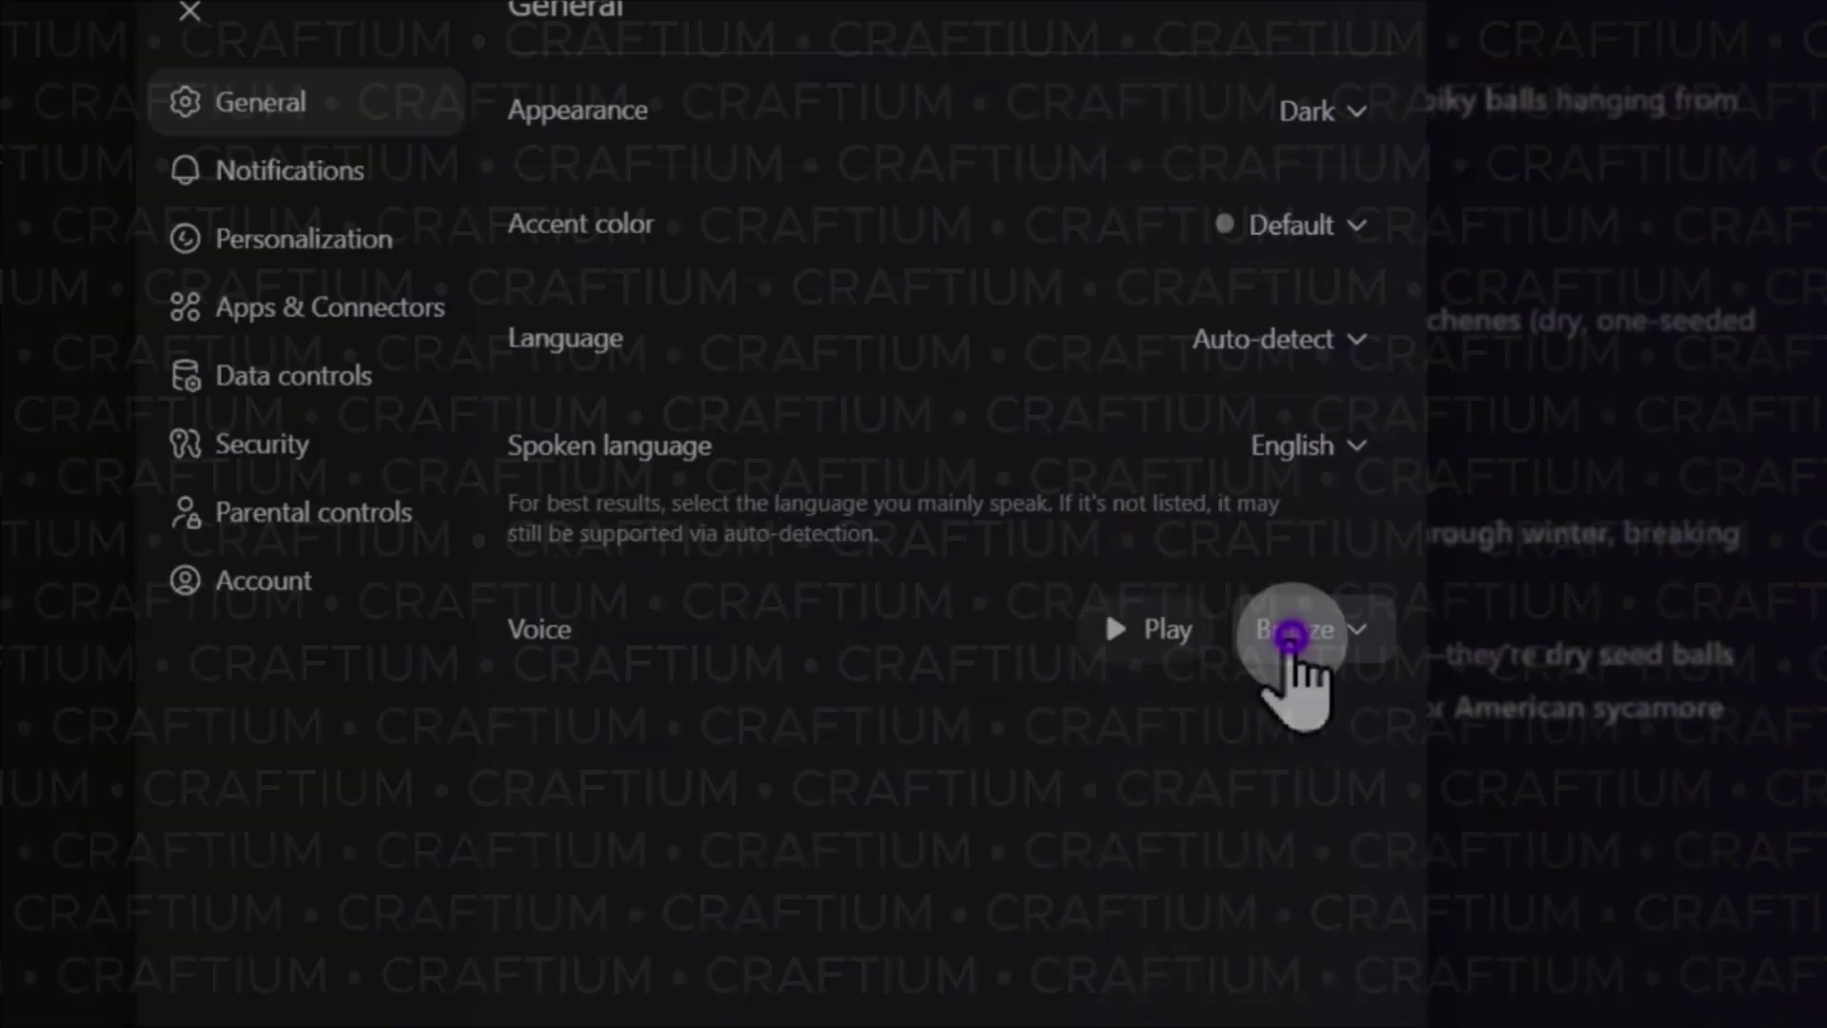
Step: Switch the voice from Breeze to Maple and preview it
left_click(1185, 601)
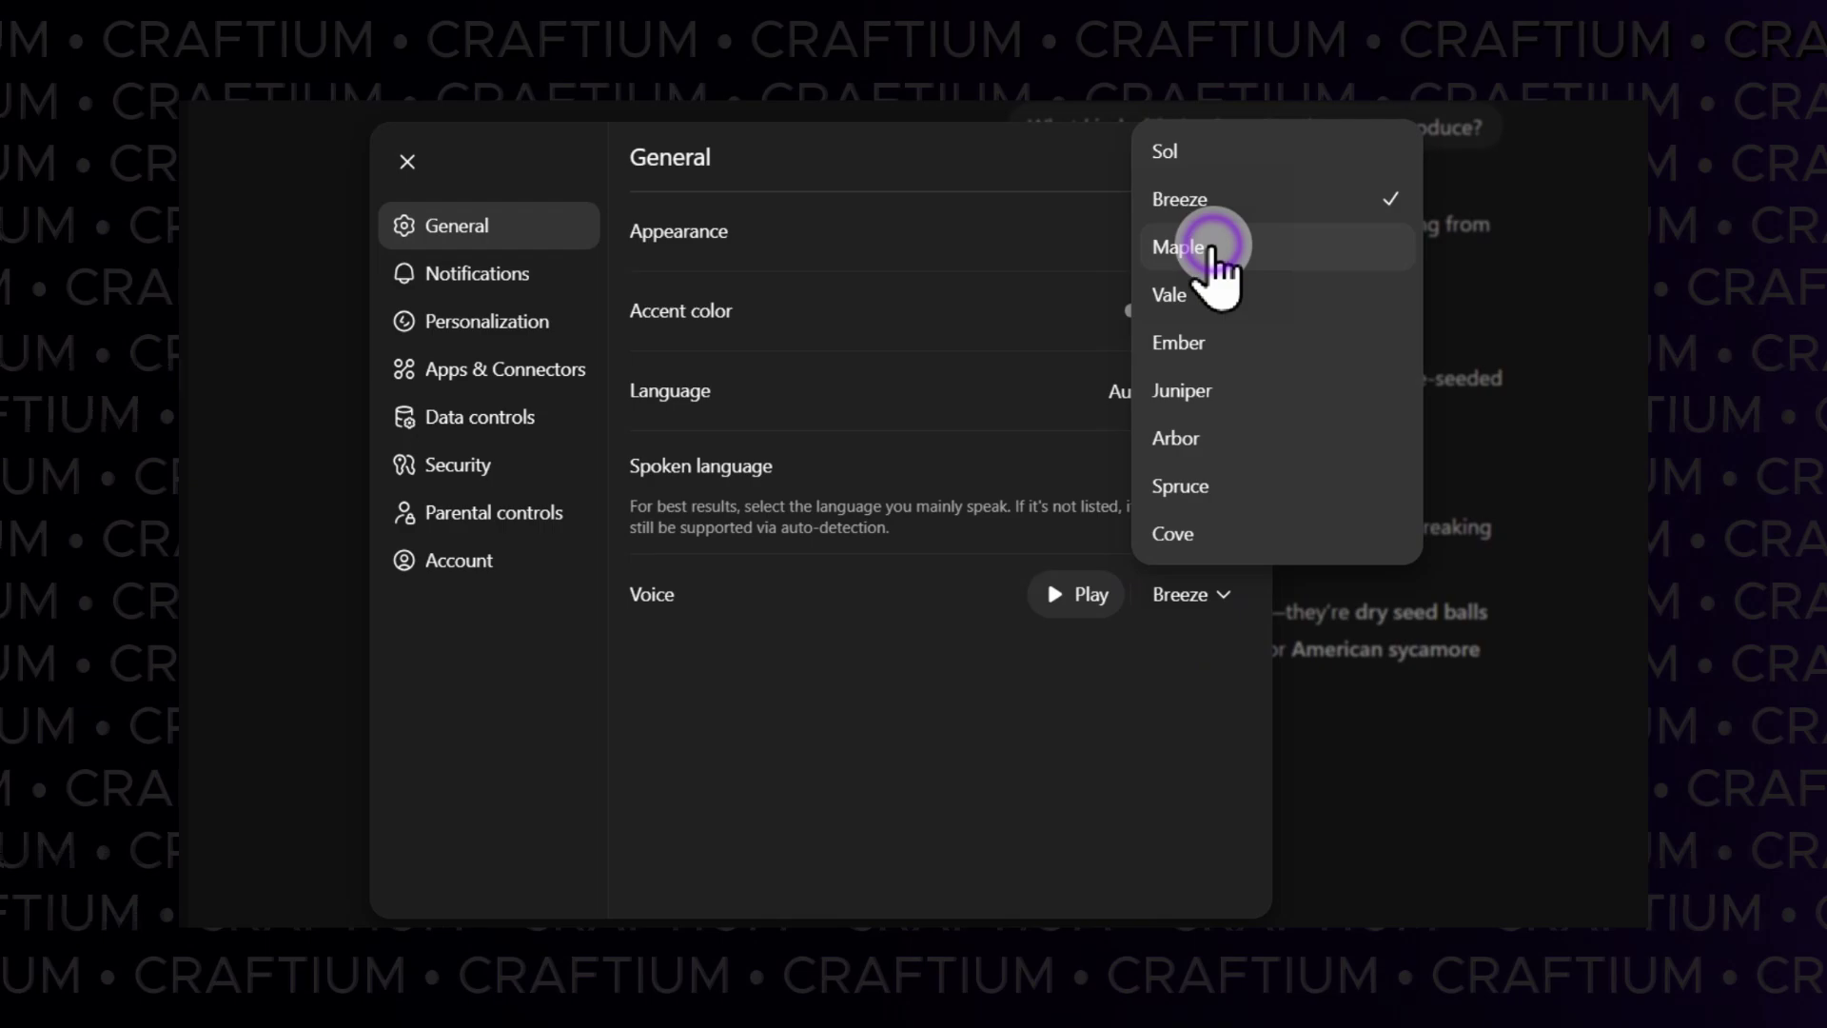
left_click(1212, 245)
left_click(1093, 594)
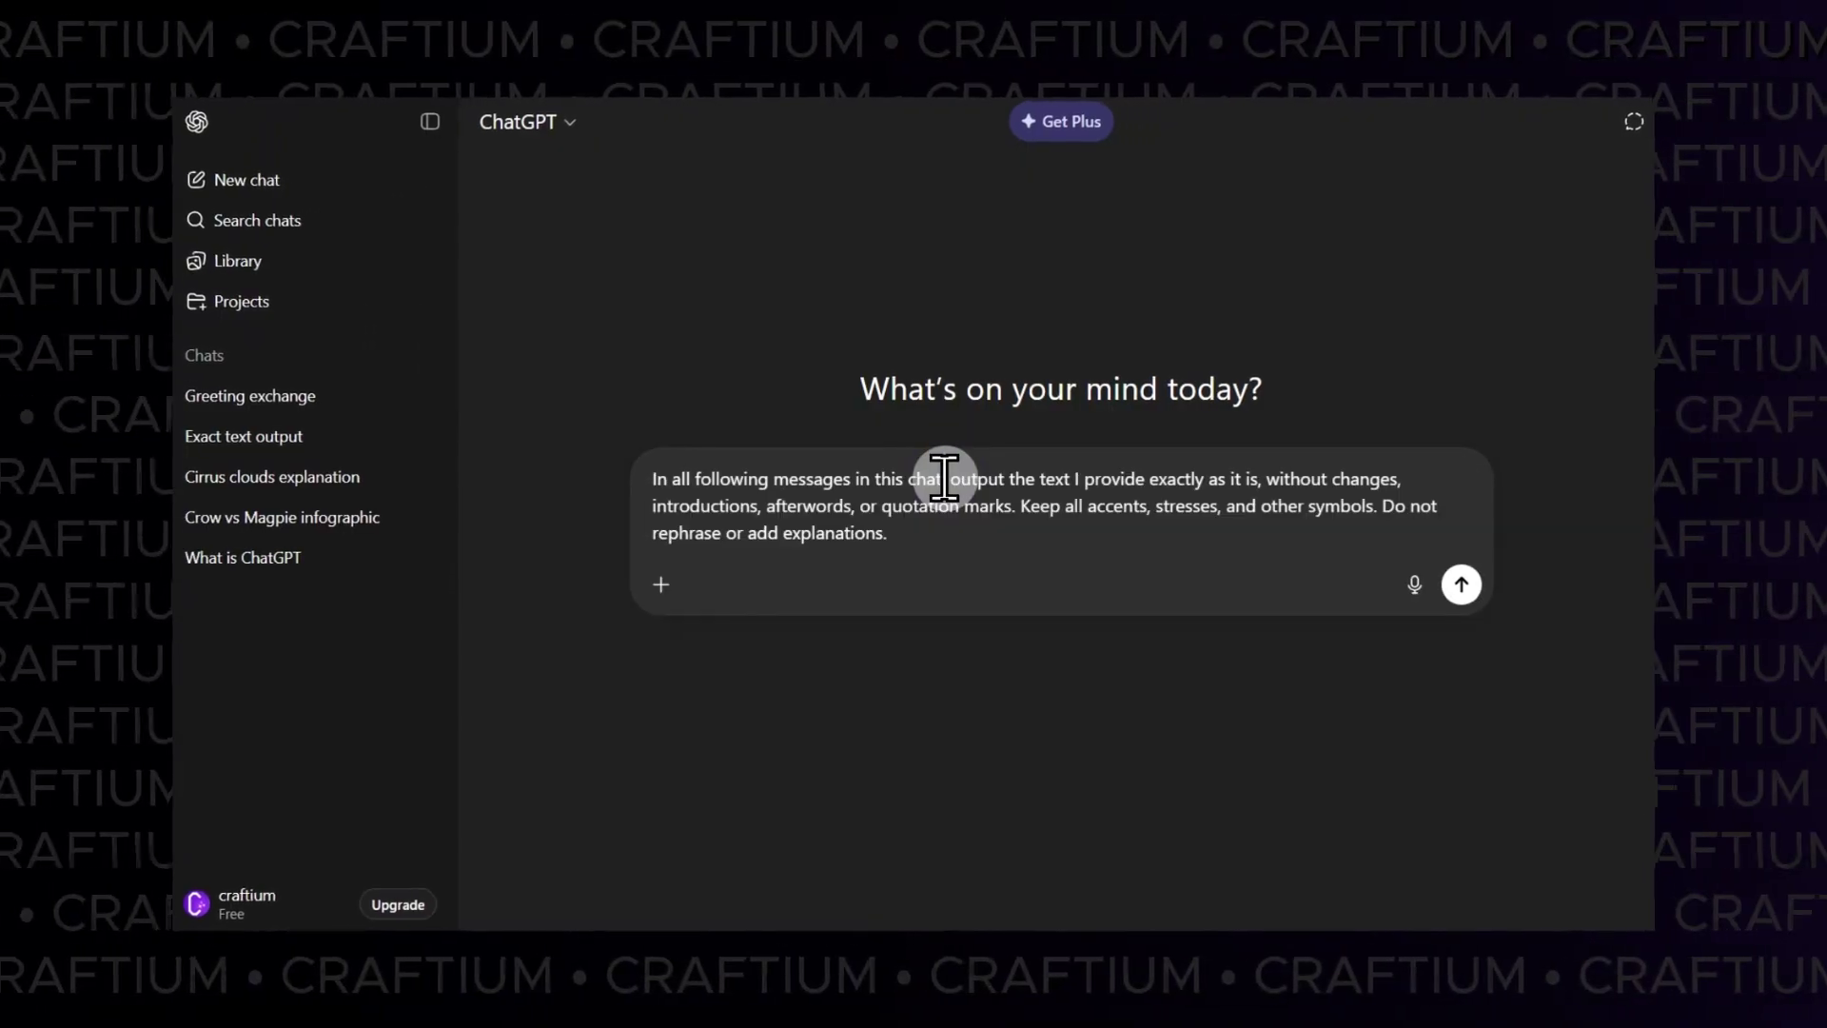
Step: Number the first two rows of the Black holes table 1 and 2
left_click(1481, 587)
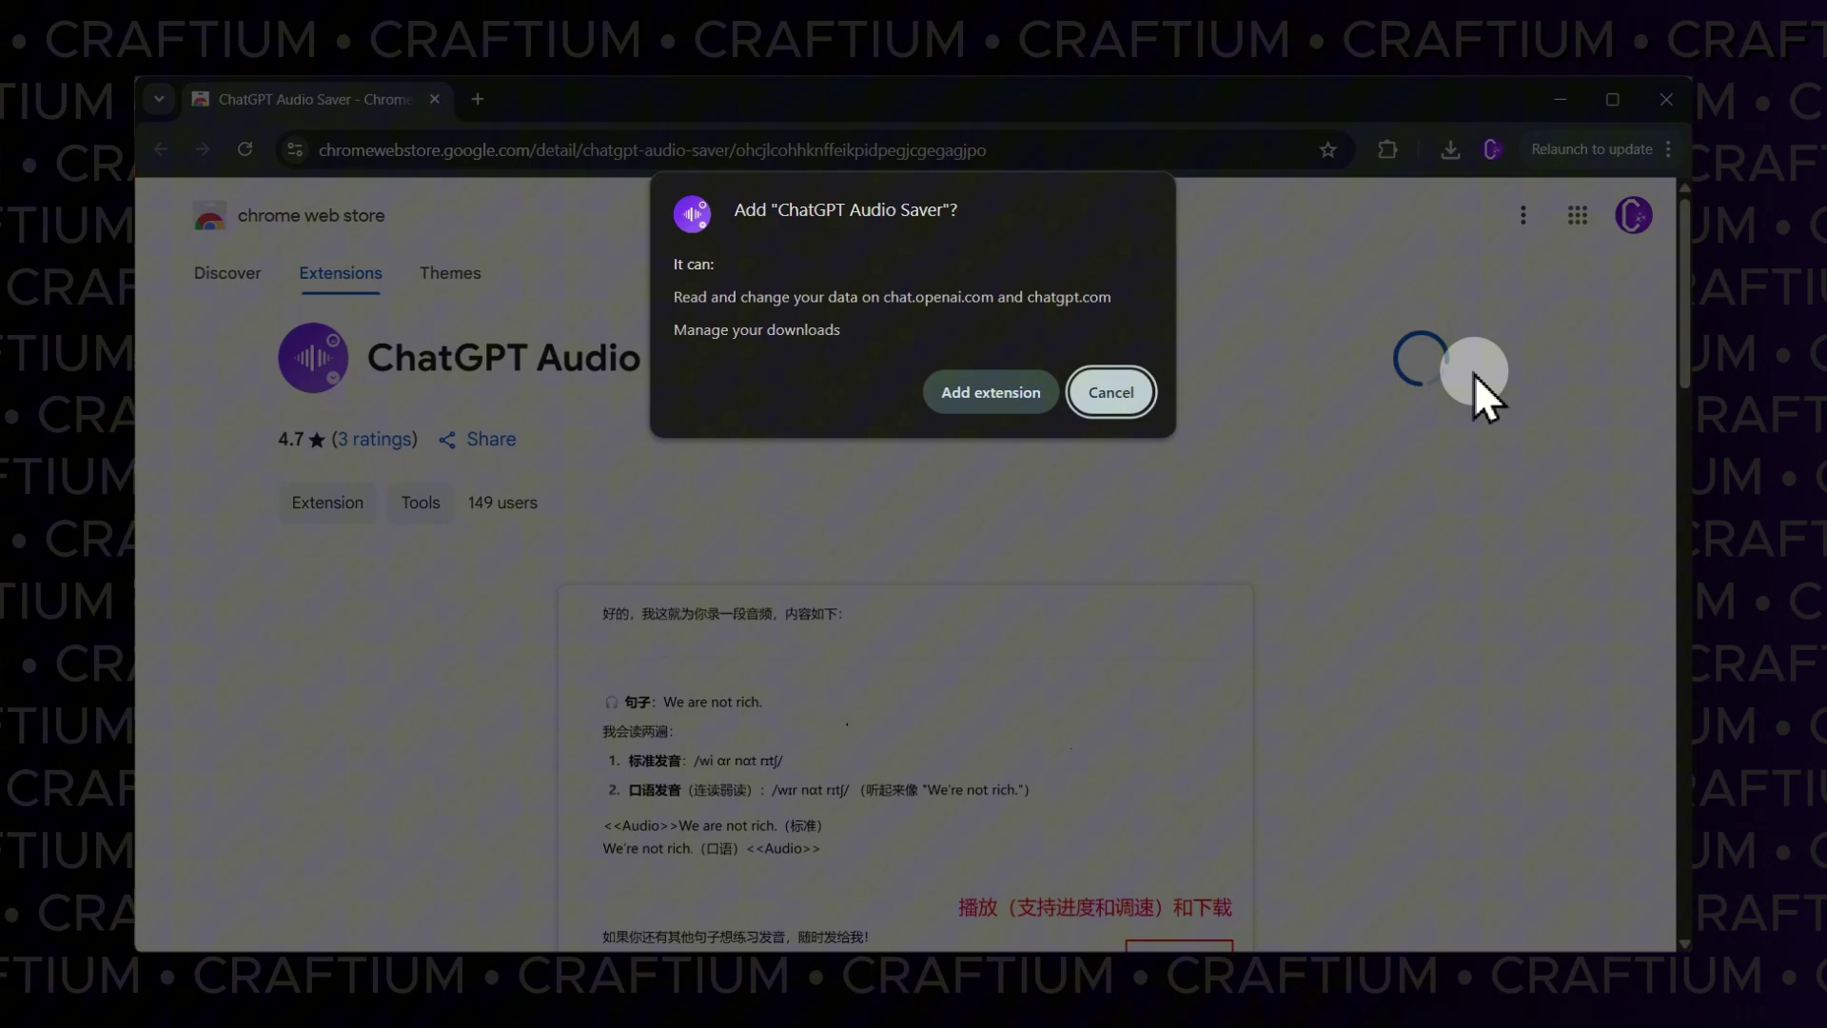
Step: Confirm adding ChatGPT Audio Saver to Chrome and open its options popup from the Extensions menu
left_click(996, 393)
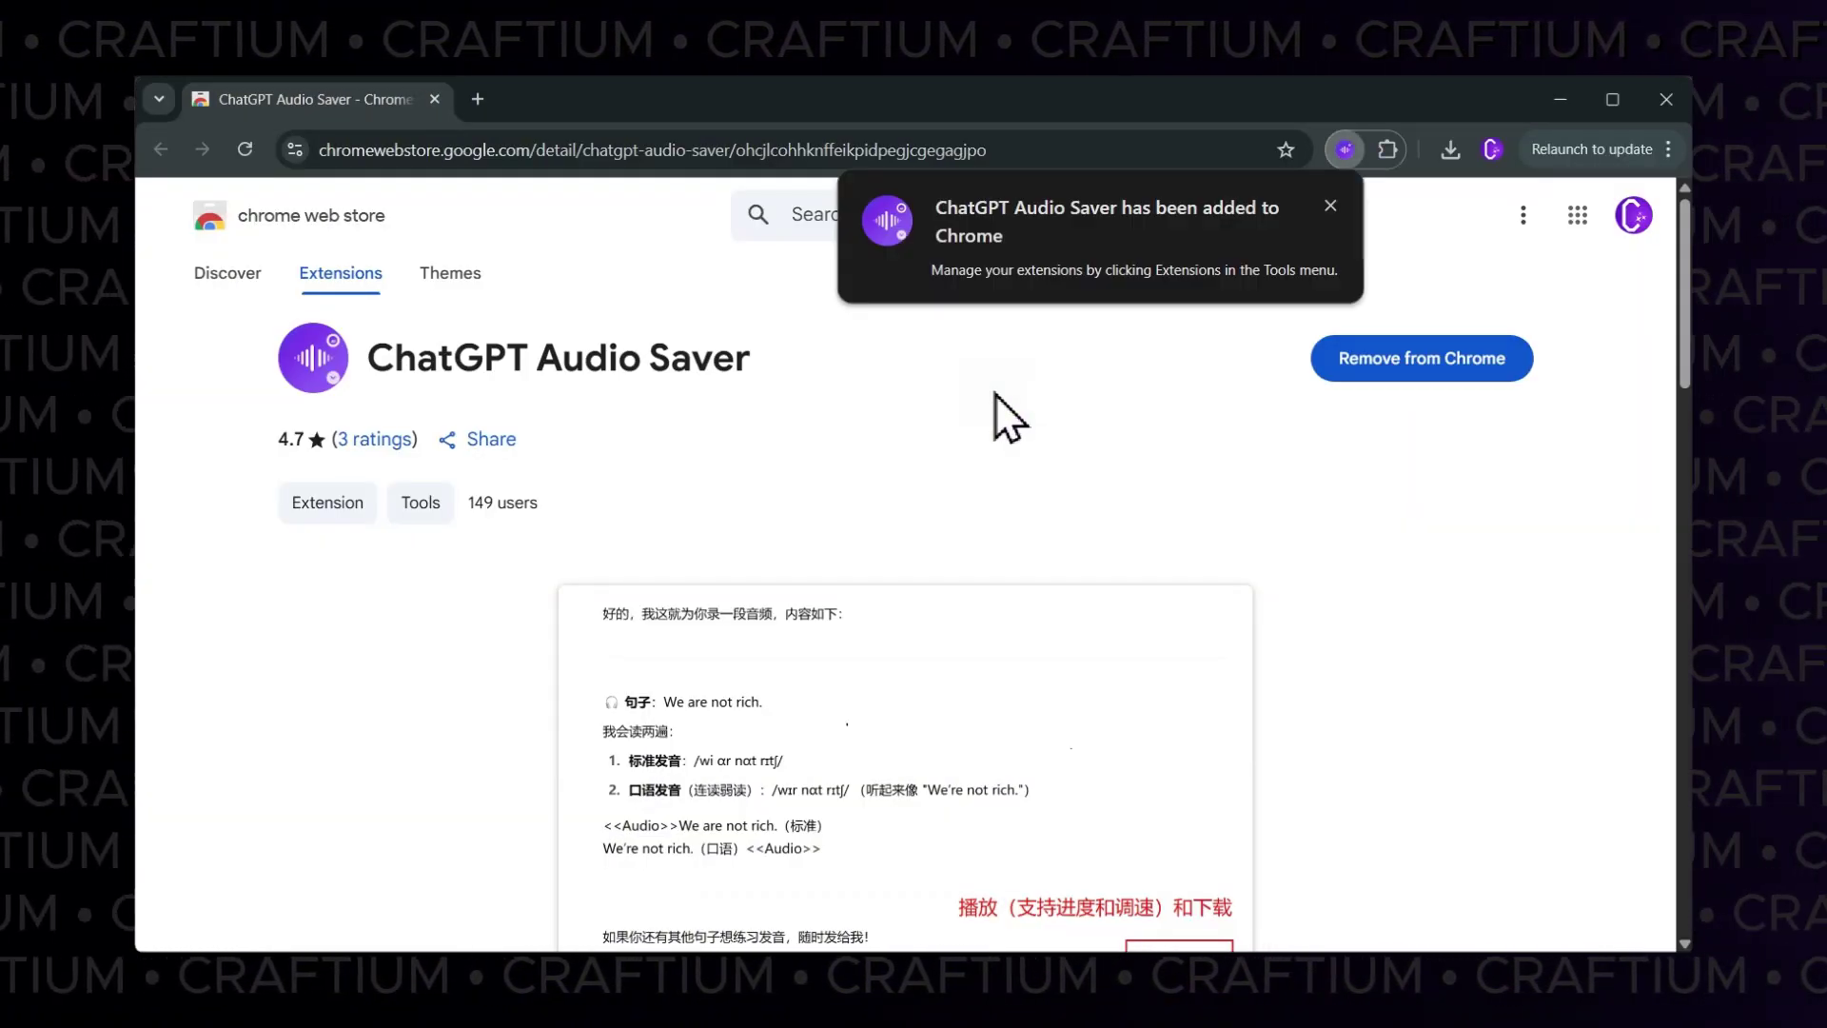
left_click(1338, 276)
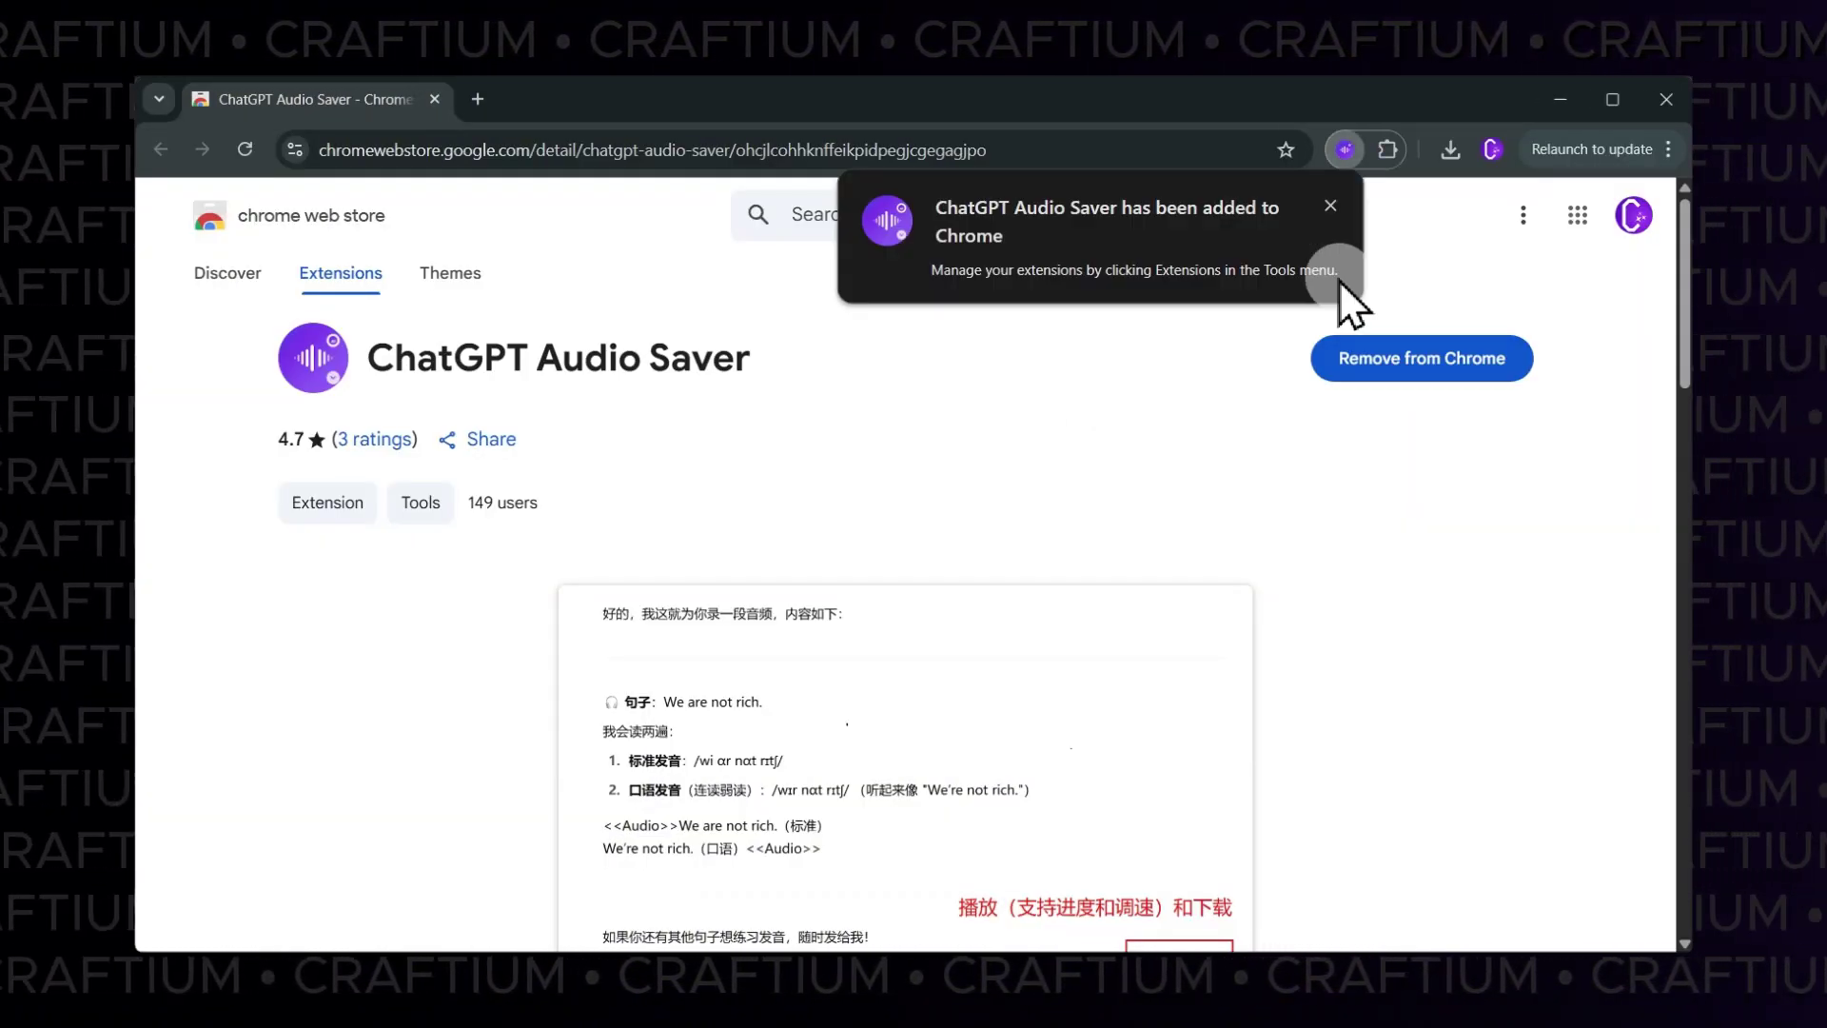
left_click(1395, 160)
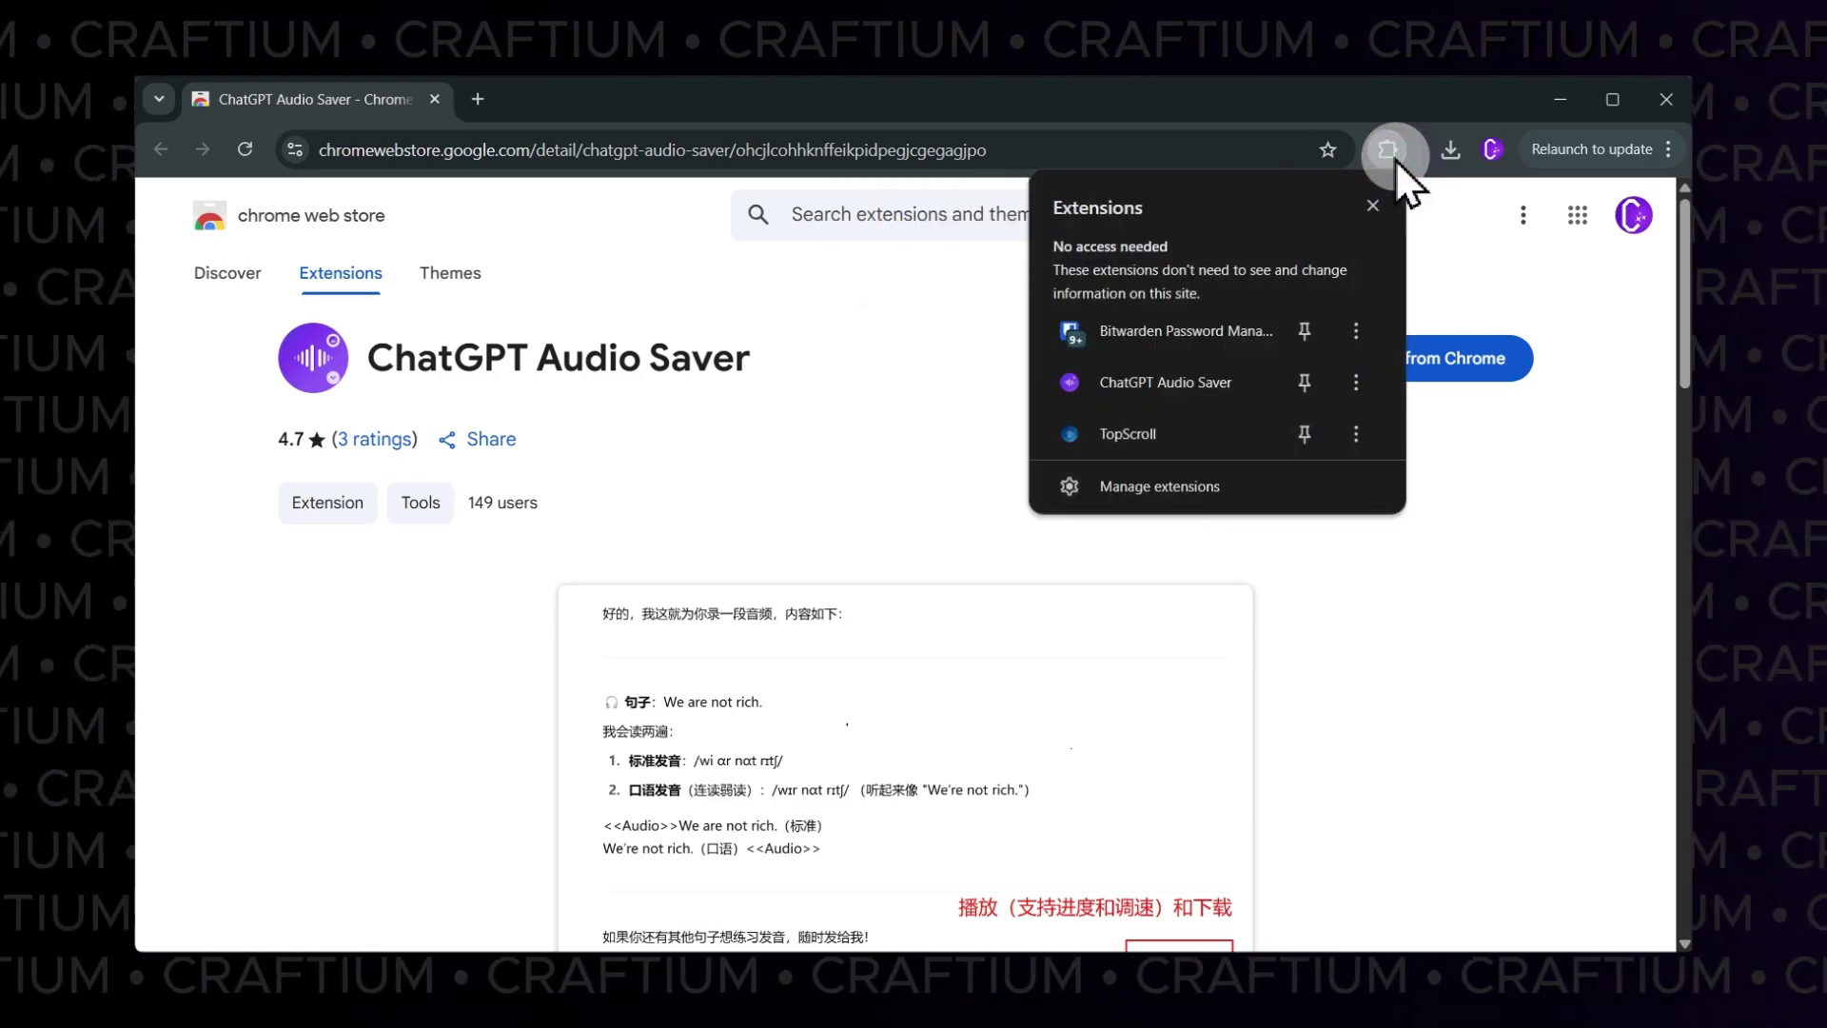
left_click(1115, 385)
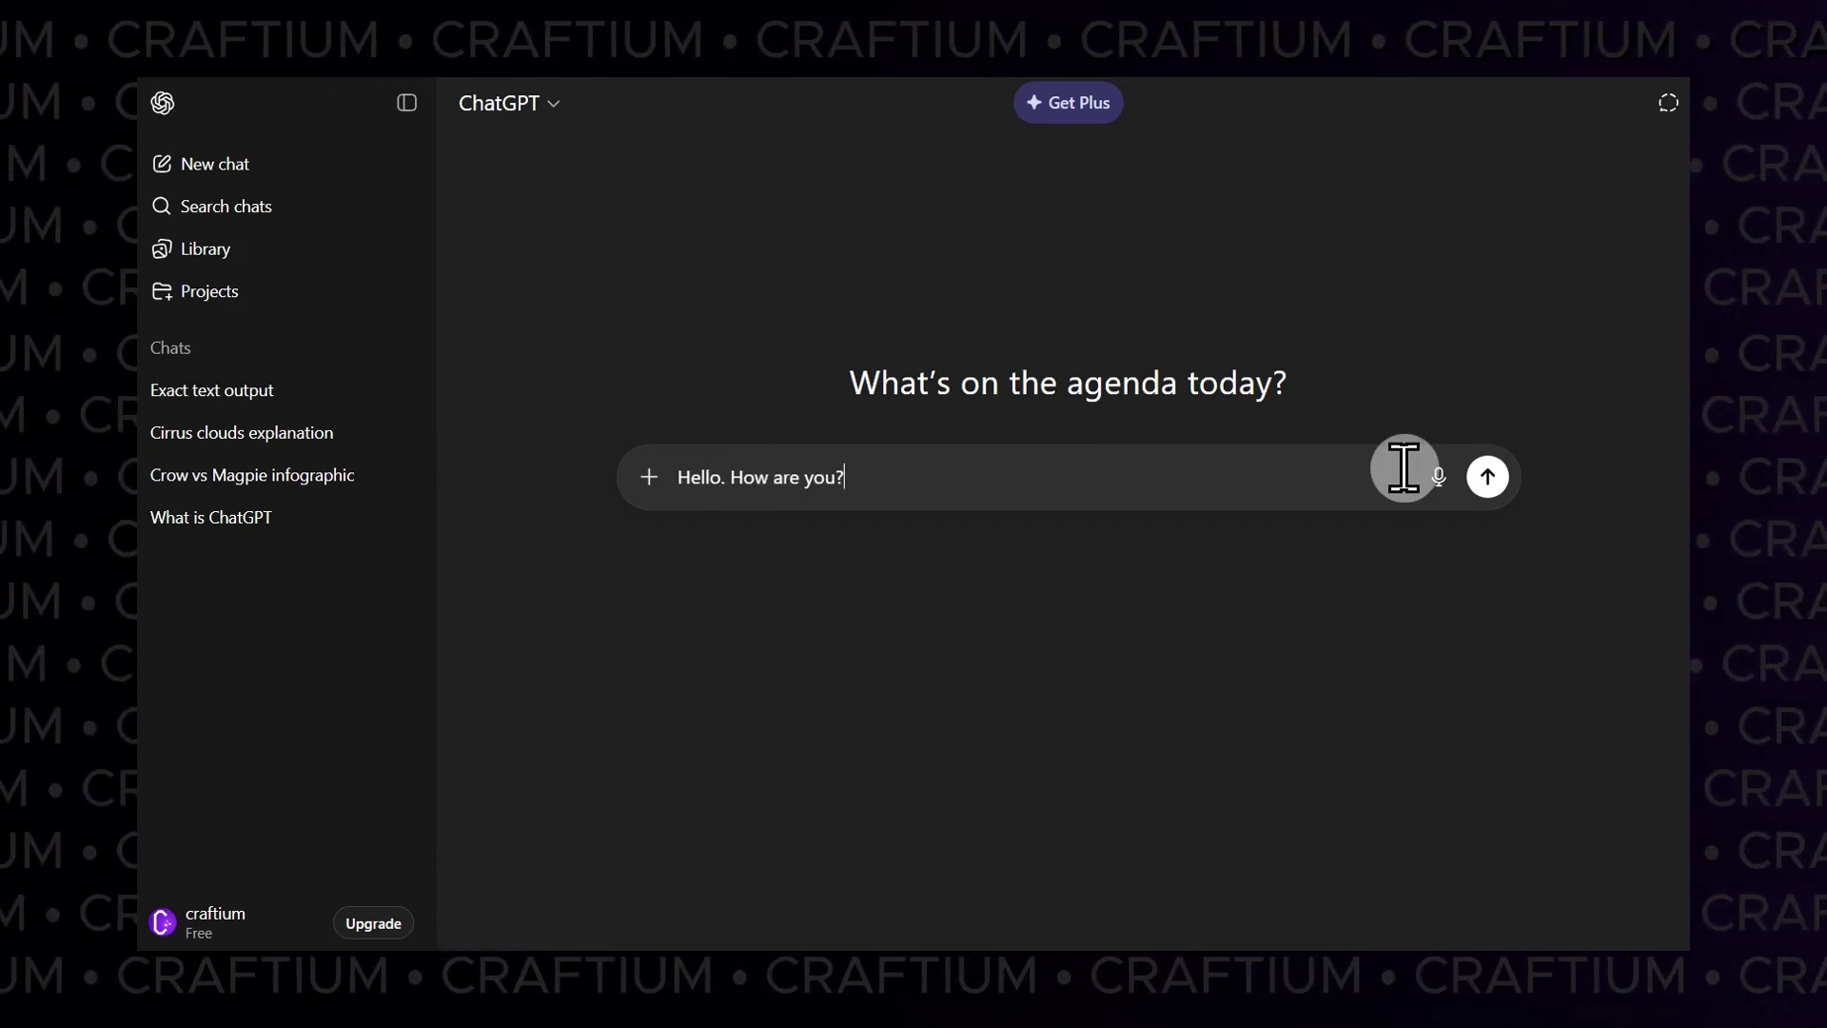
Step: Send 'Hello. How are you?' in a new ChatGPT chat
left_click(1492, 478)
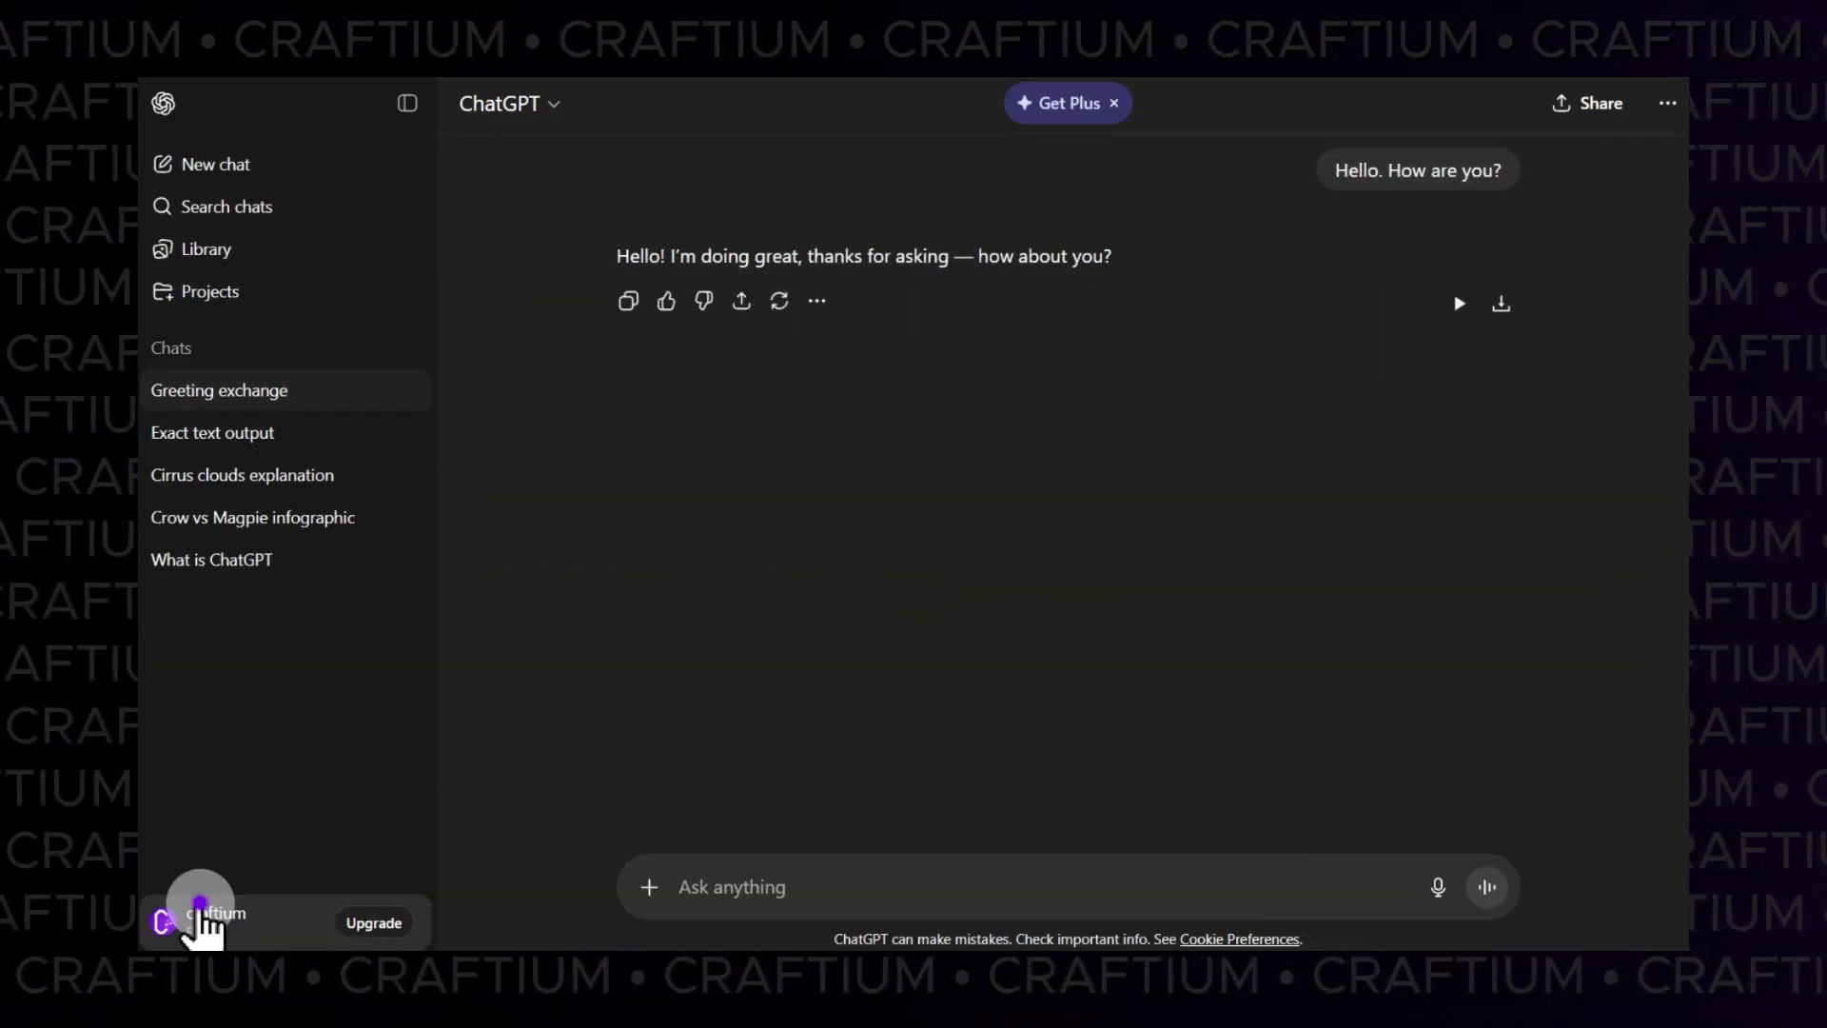
Step: Open ChatGPT Settings from the account menu
left_click(199, 909)
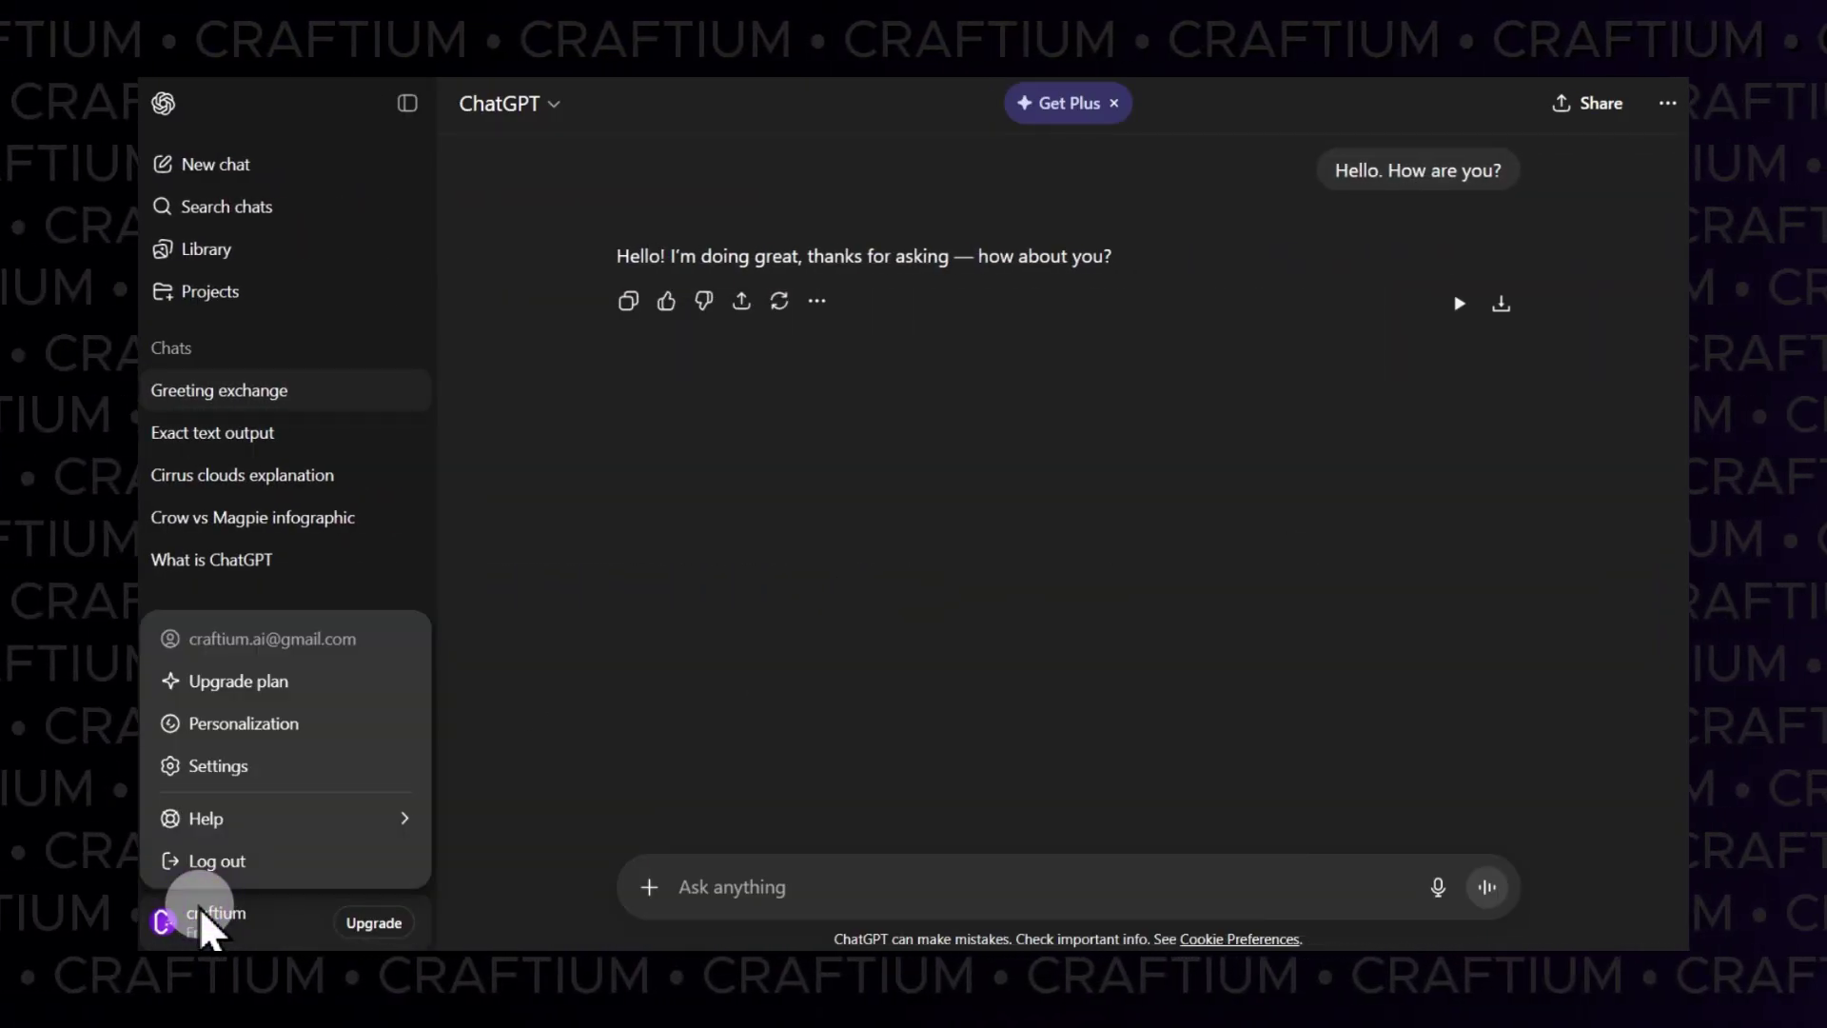
left_click(247, 761)
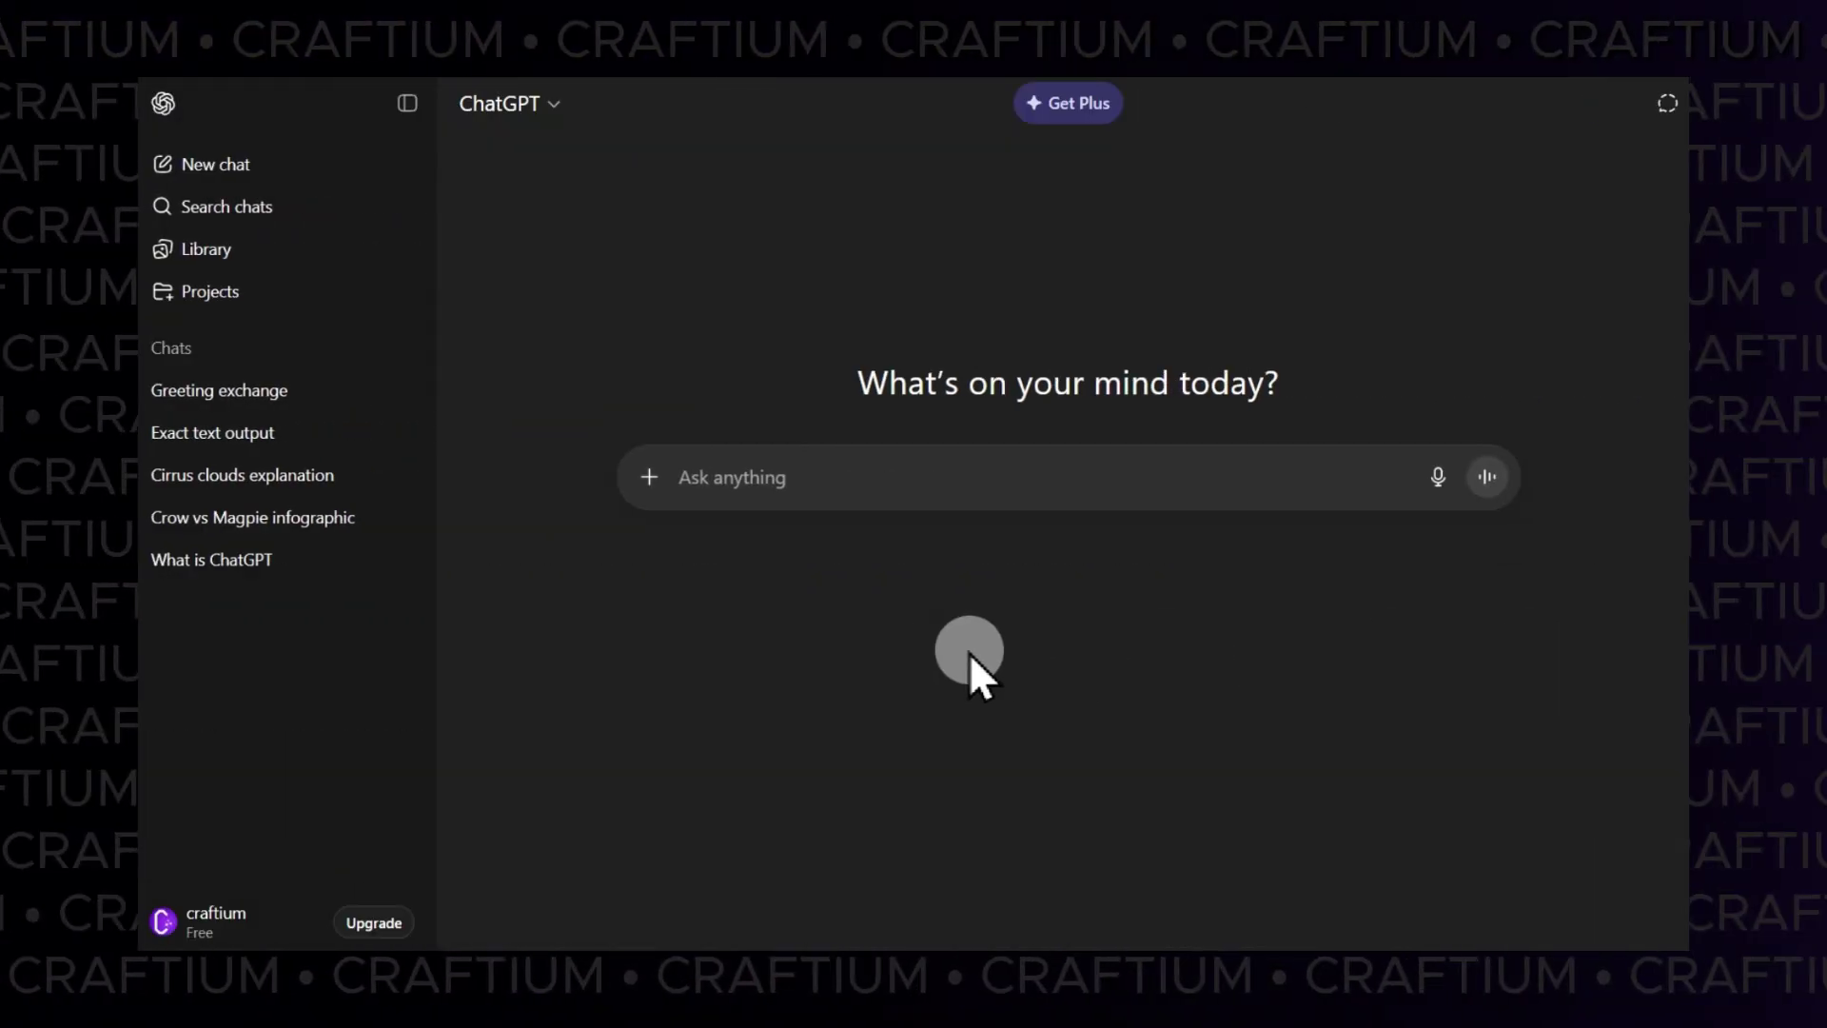
Step: Paste and send the exact-output instructions as a new message
left_click(948, 476)
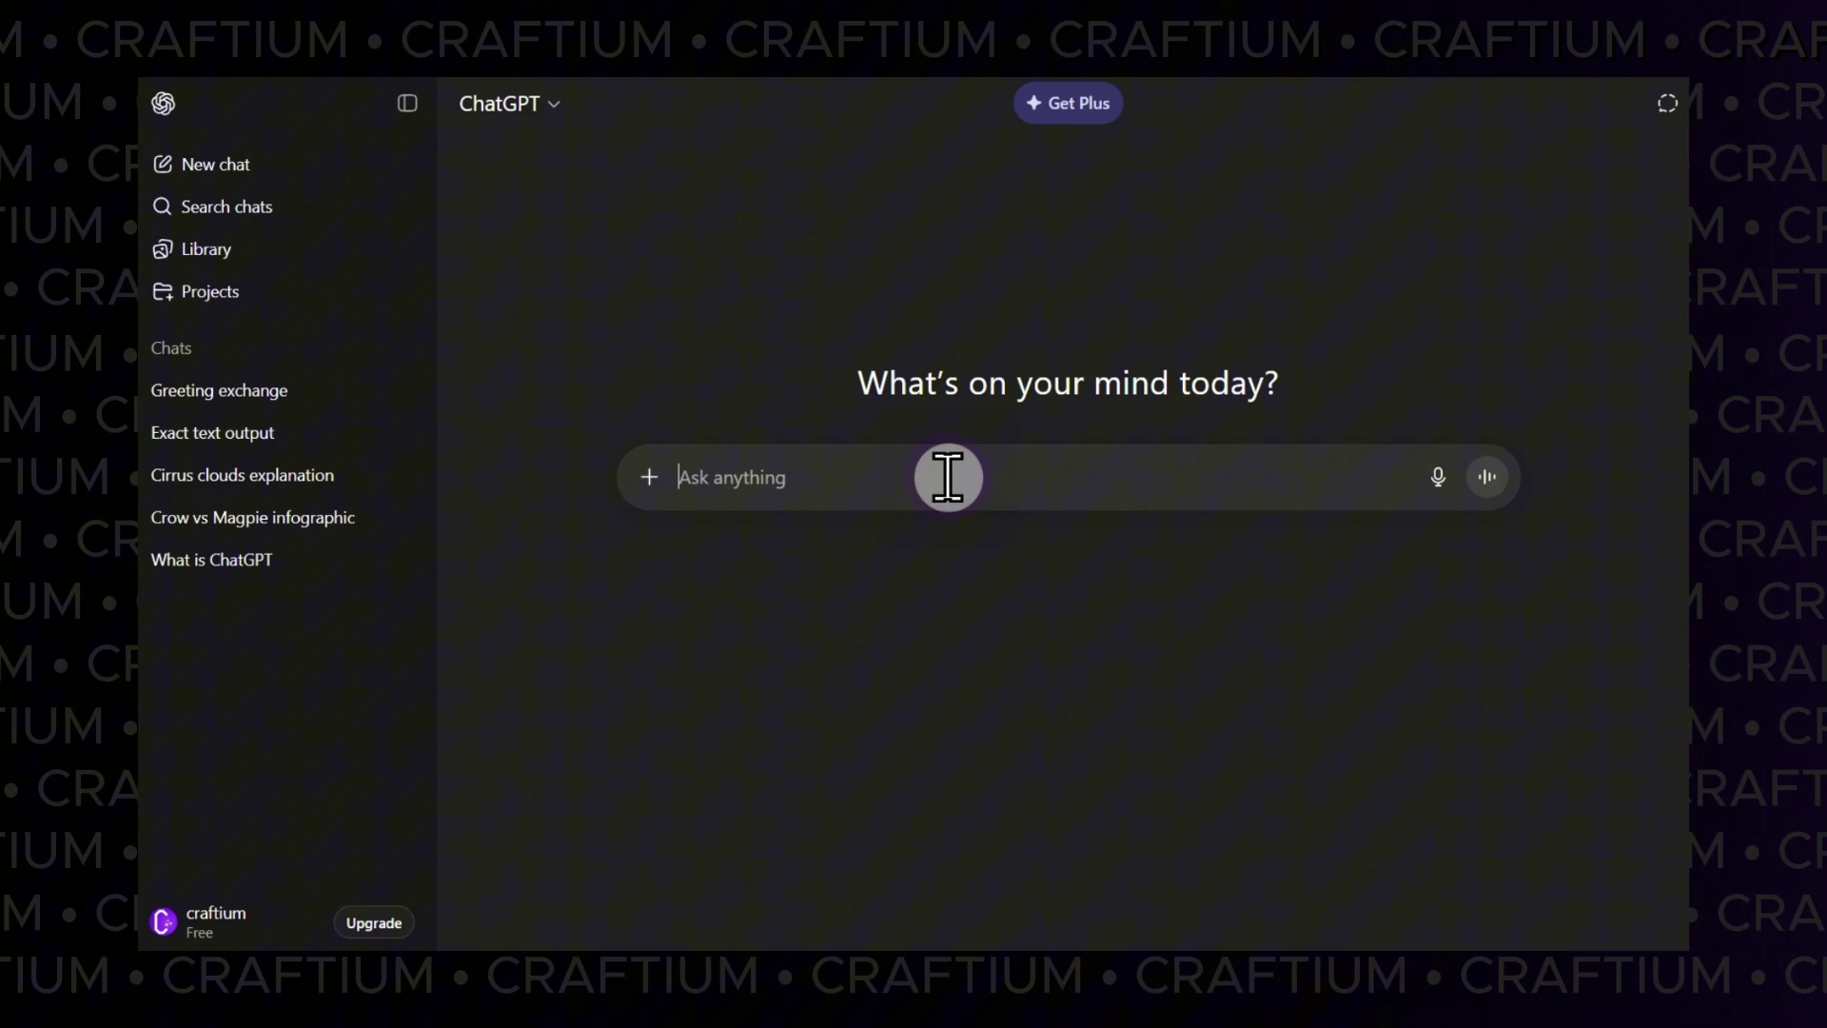
type("In all following messages in this chat, output the text I provide exactly as it is, without changes, introductions, afterwords, or quotation marks. Keep all accents, stresses, and other symbols. Do not rephrase or add explanations.")
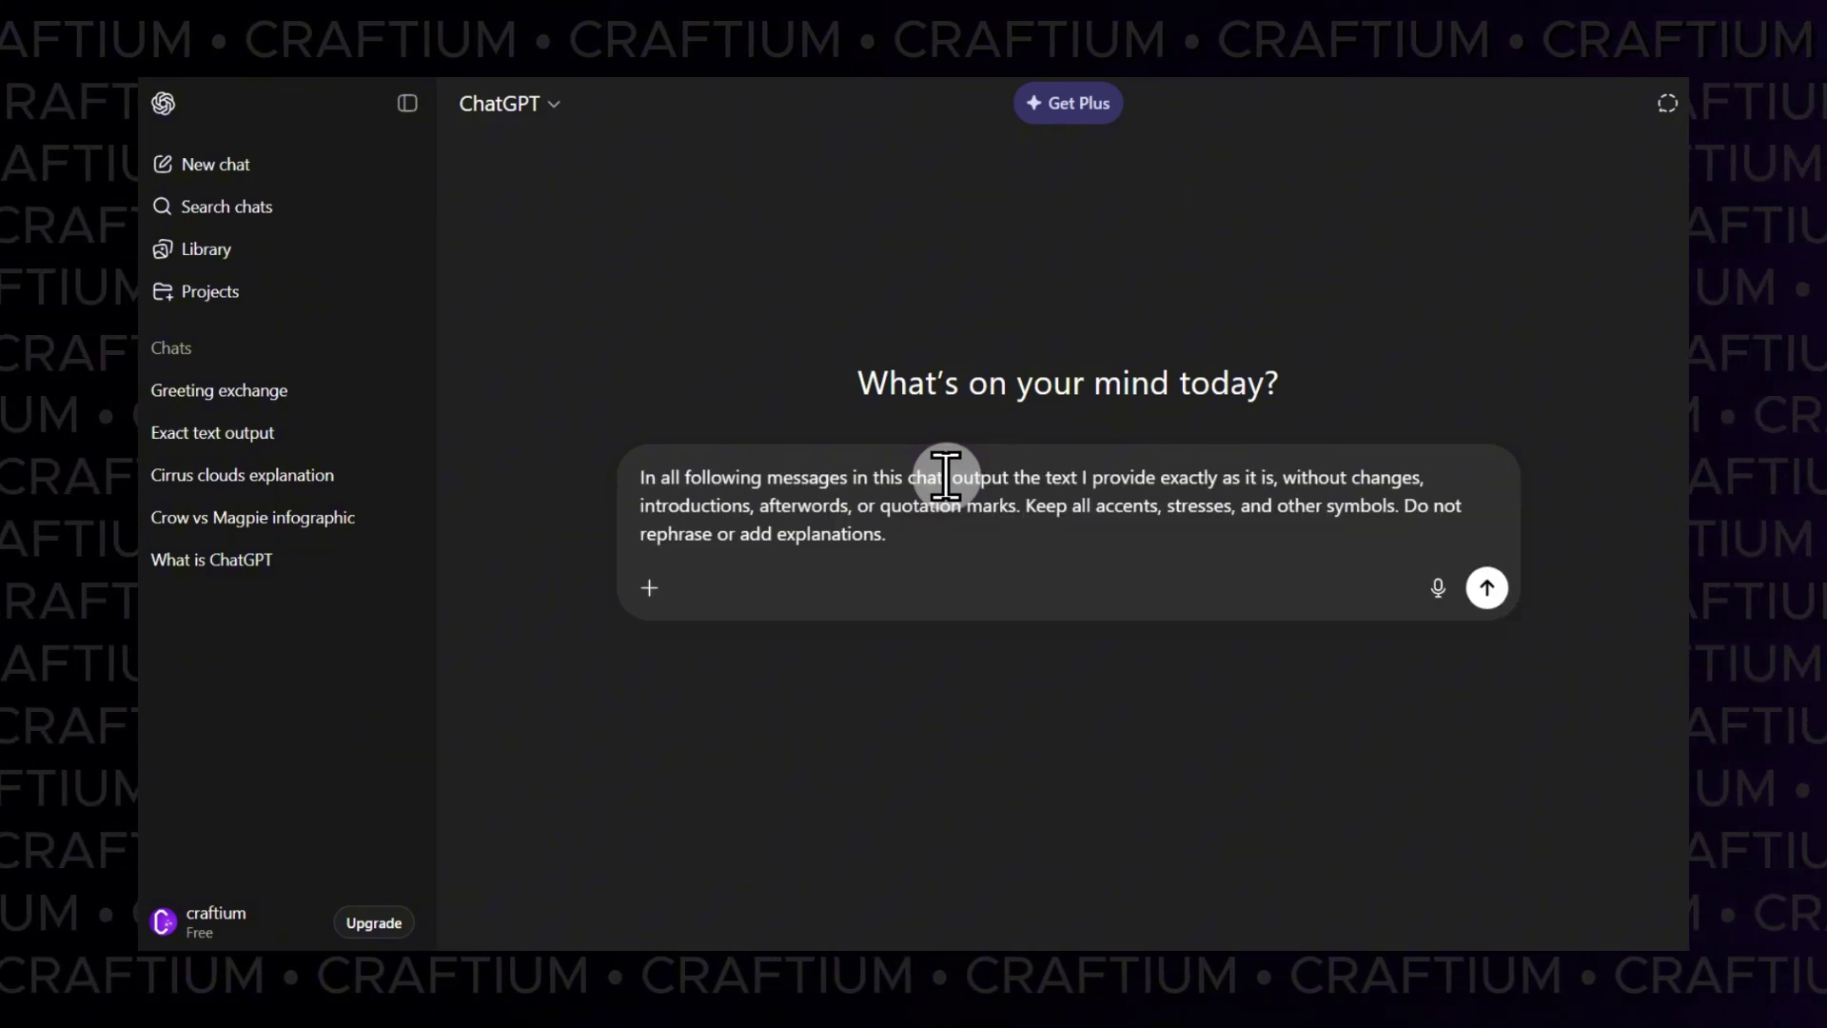
left_click(1490, 590)
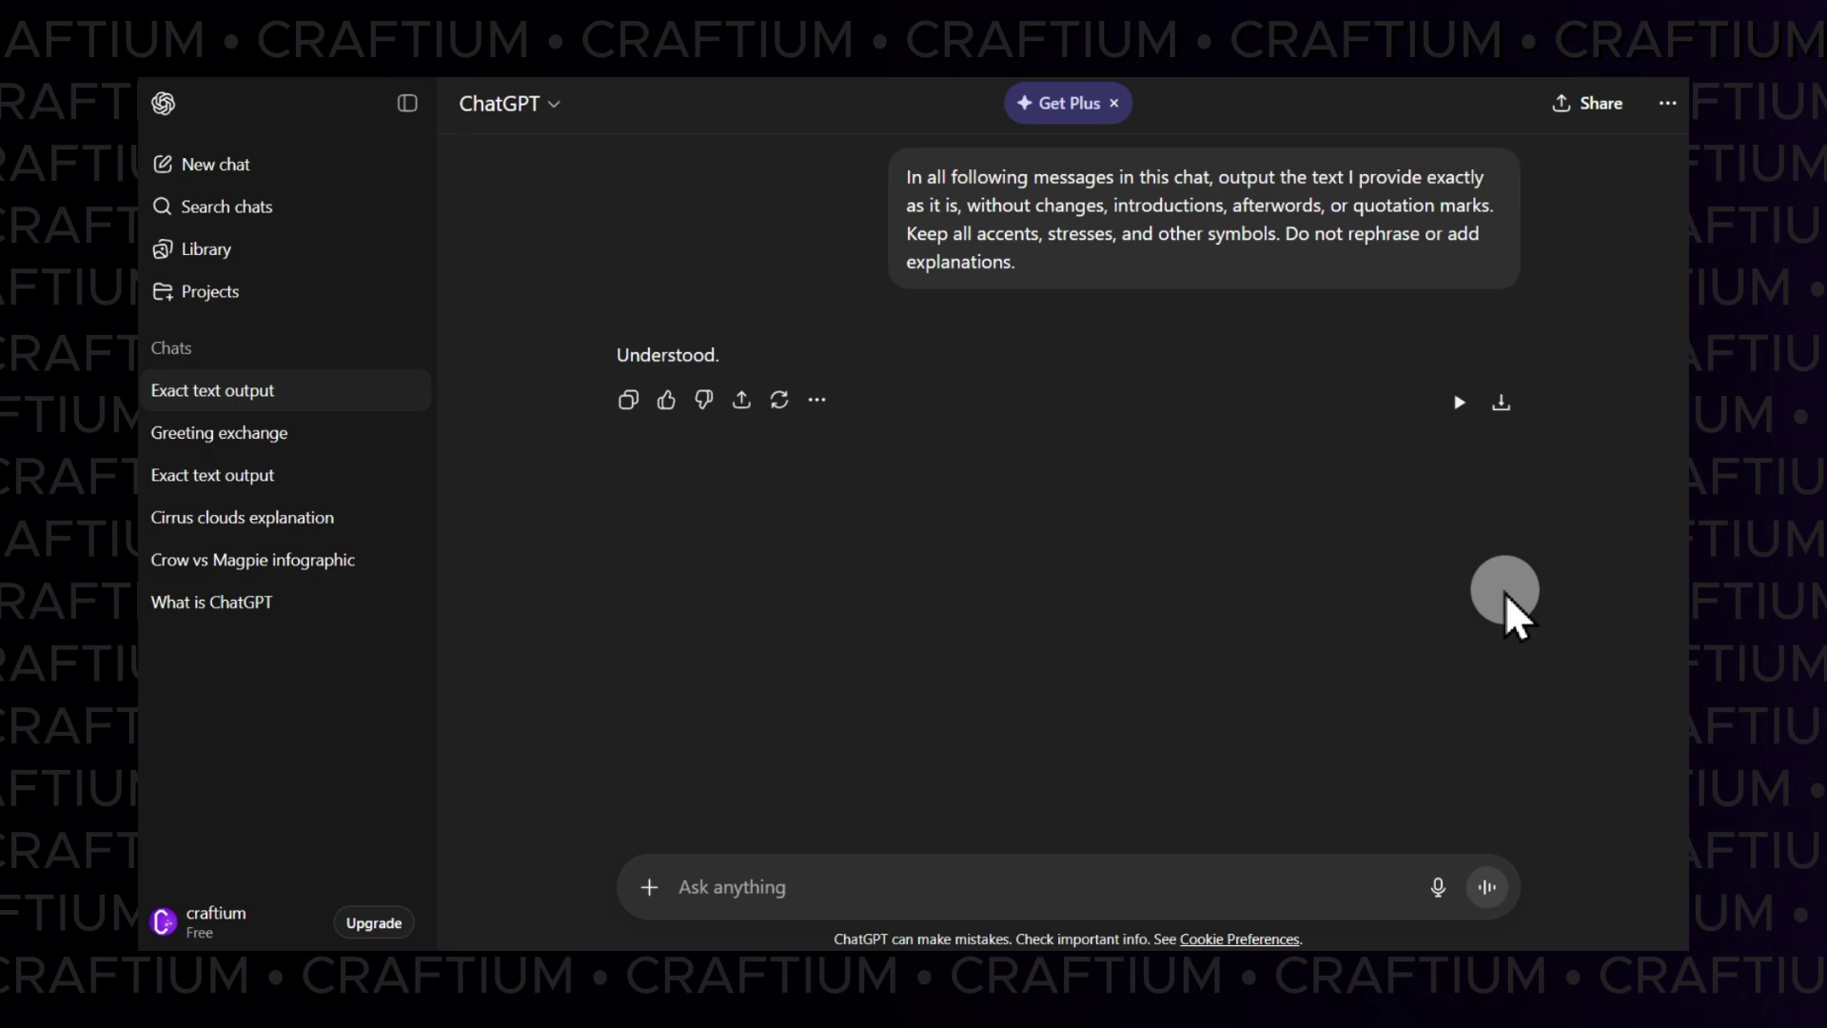
Step: Send the first black holes fragment and play its downloaded audio clip
type("Black holes are the most mysterious objects in the universe. They form when very massive stars collapse under their own gravity.")
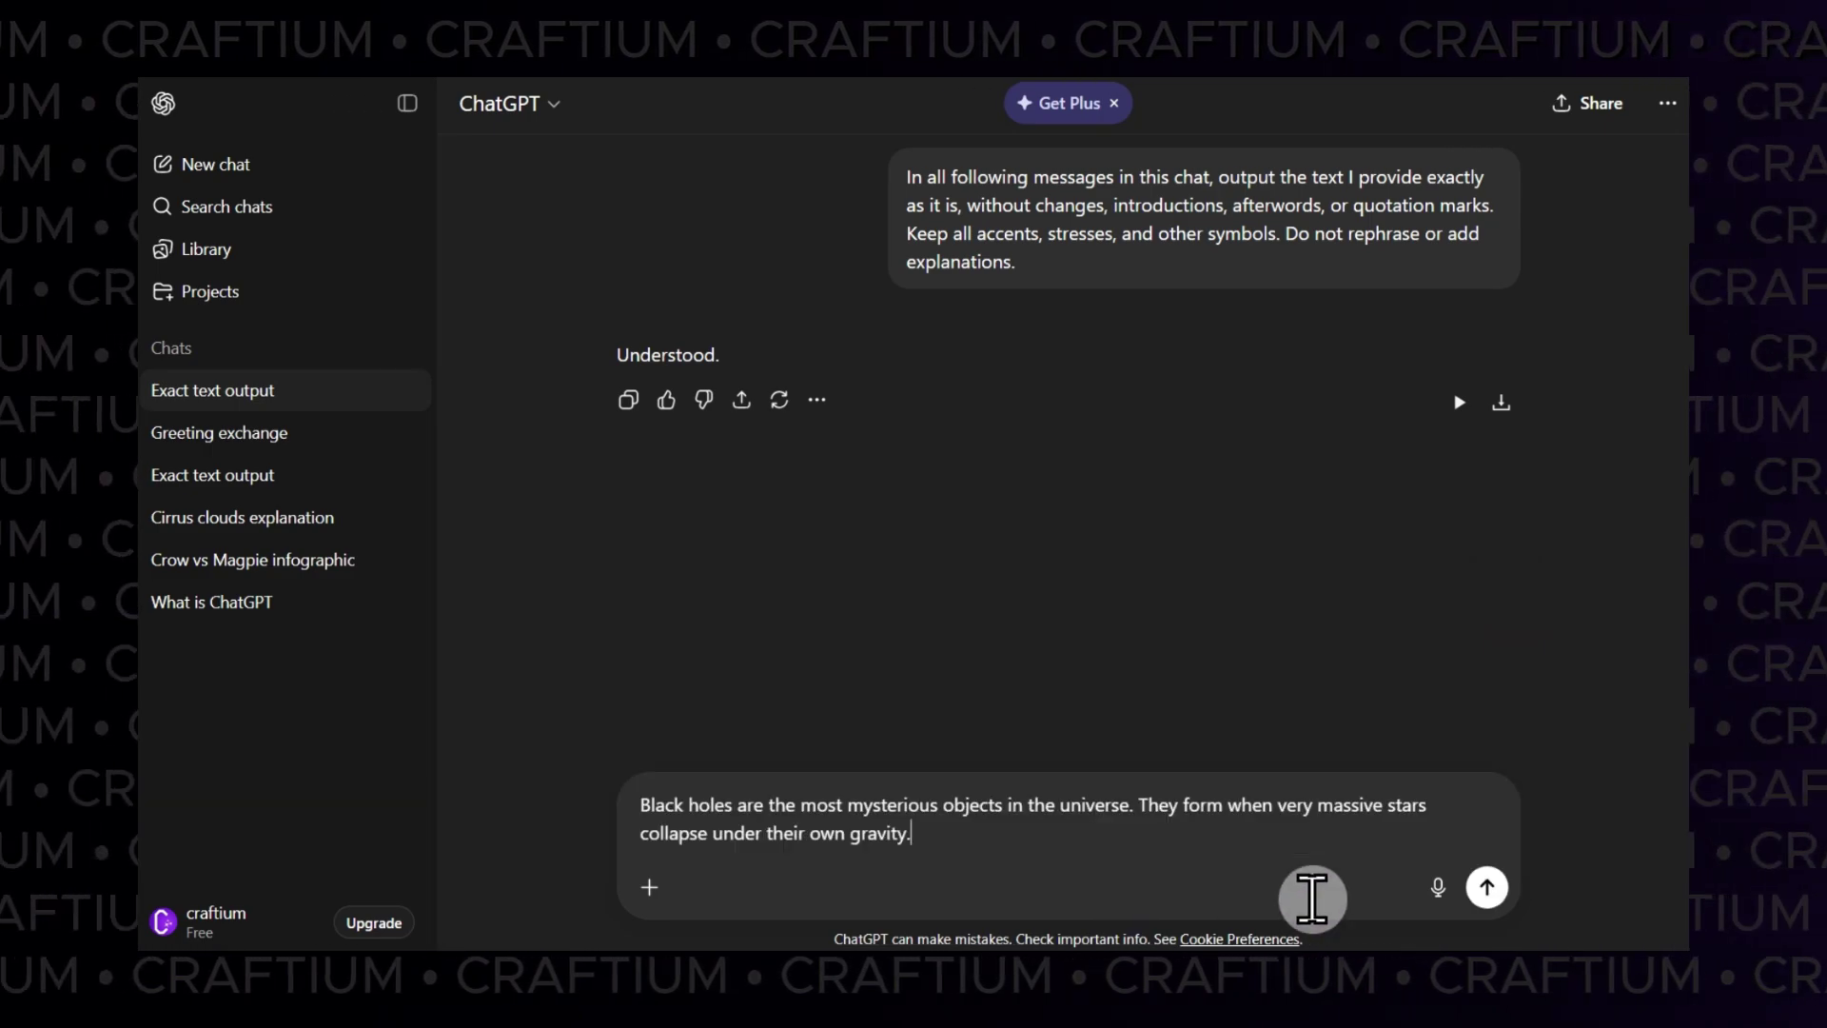
left_click(1486, 887)
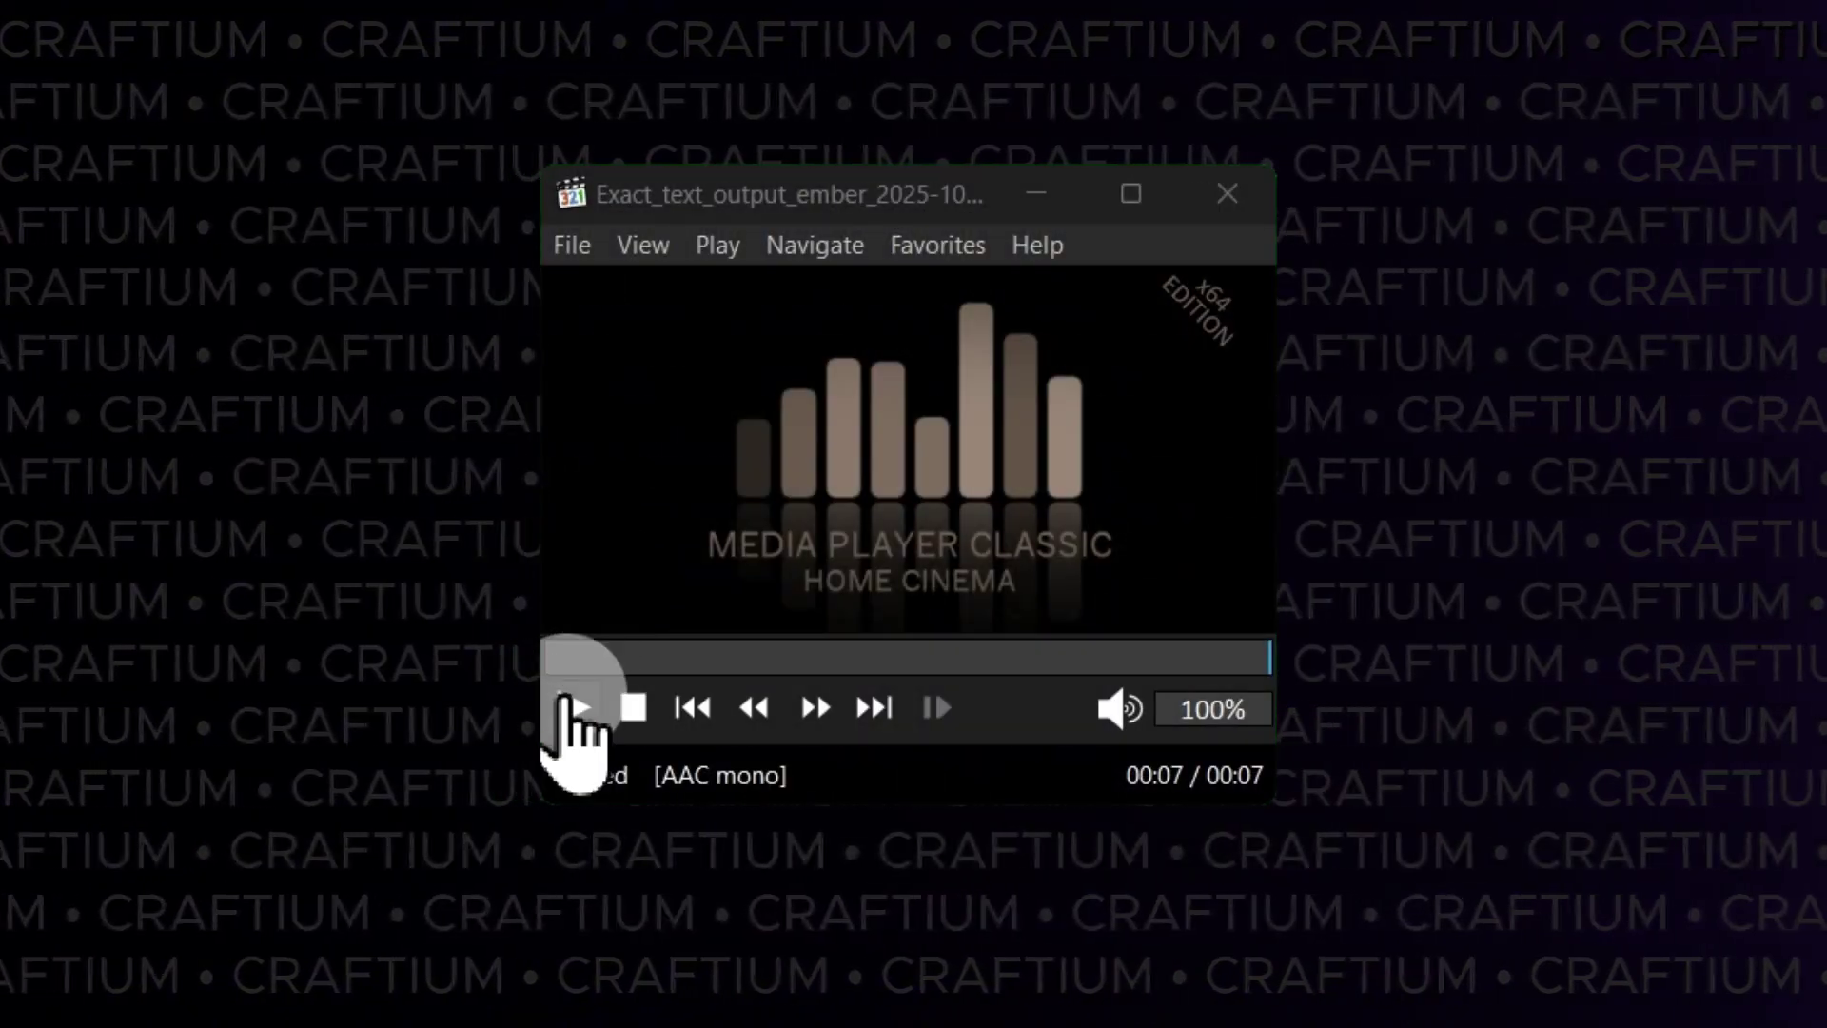
left_click(572, 707)
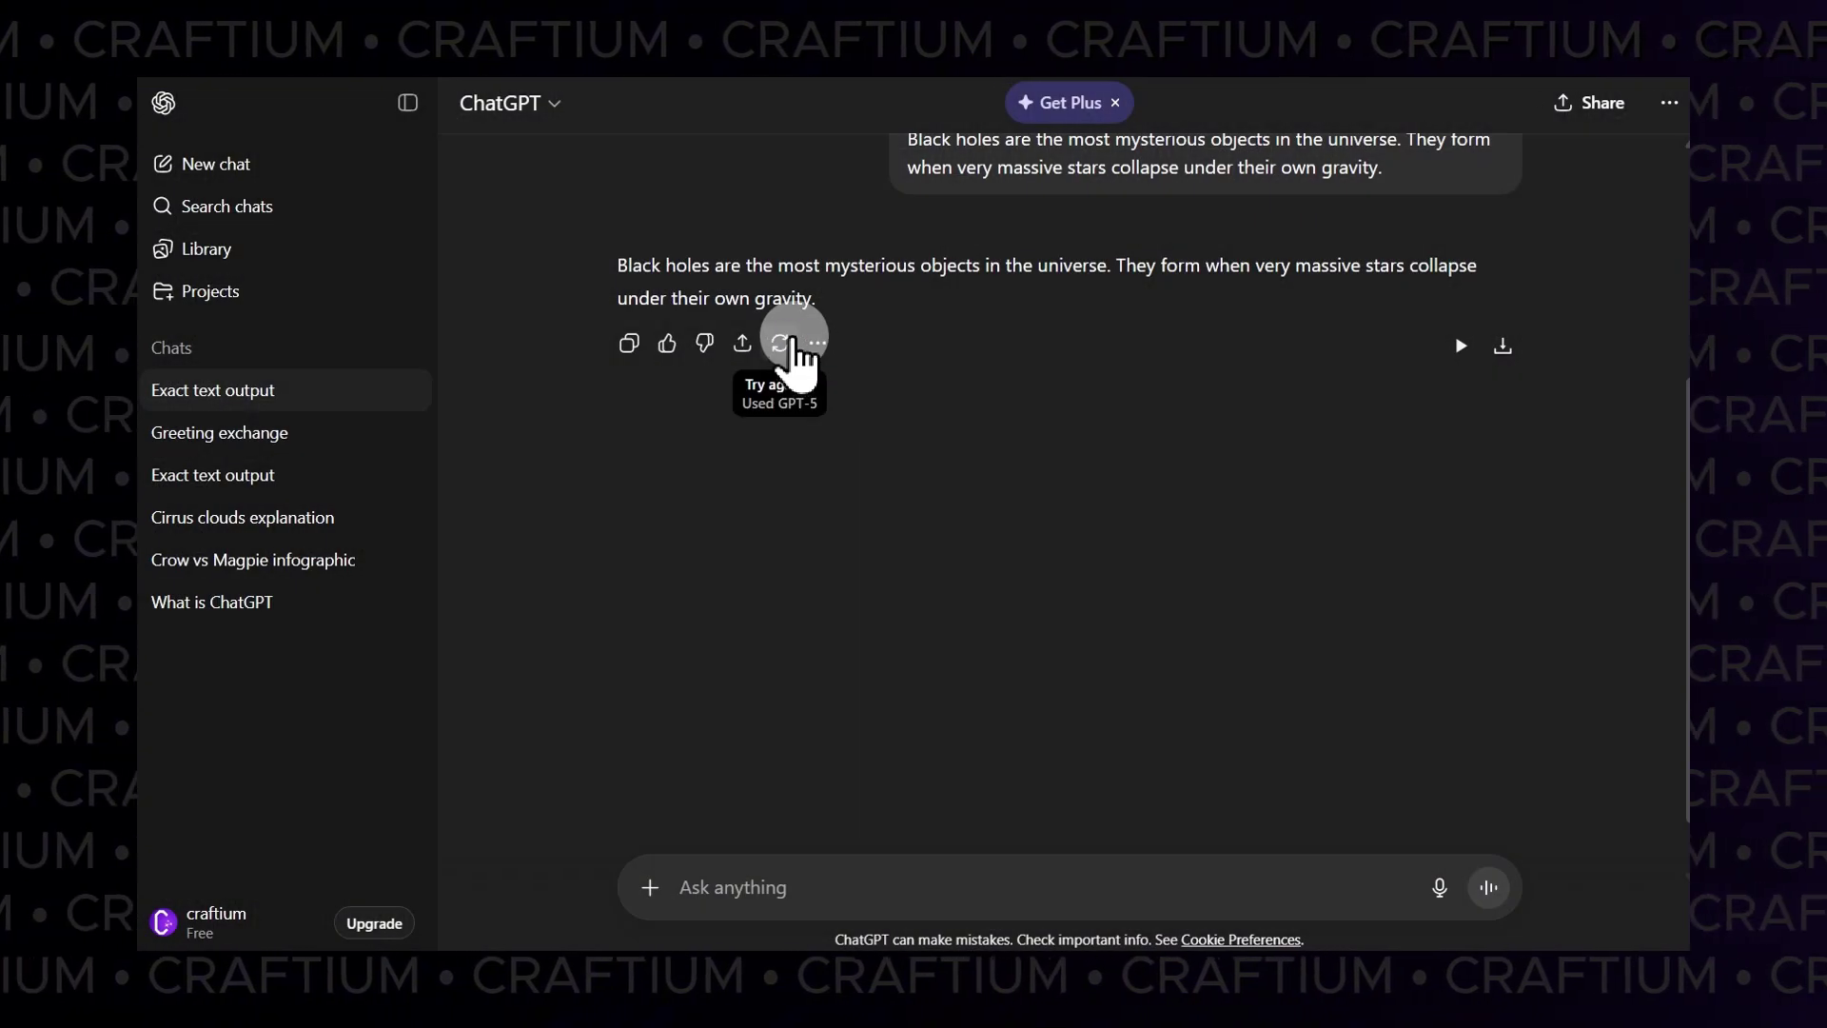
Step: Regenerate the reply, then send the collapse sentence and download its audio
left_click(787, 339)
left_click(837, 447)
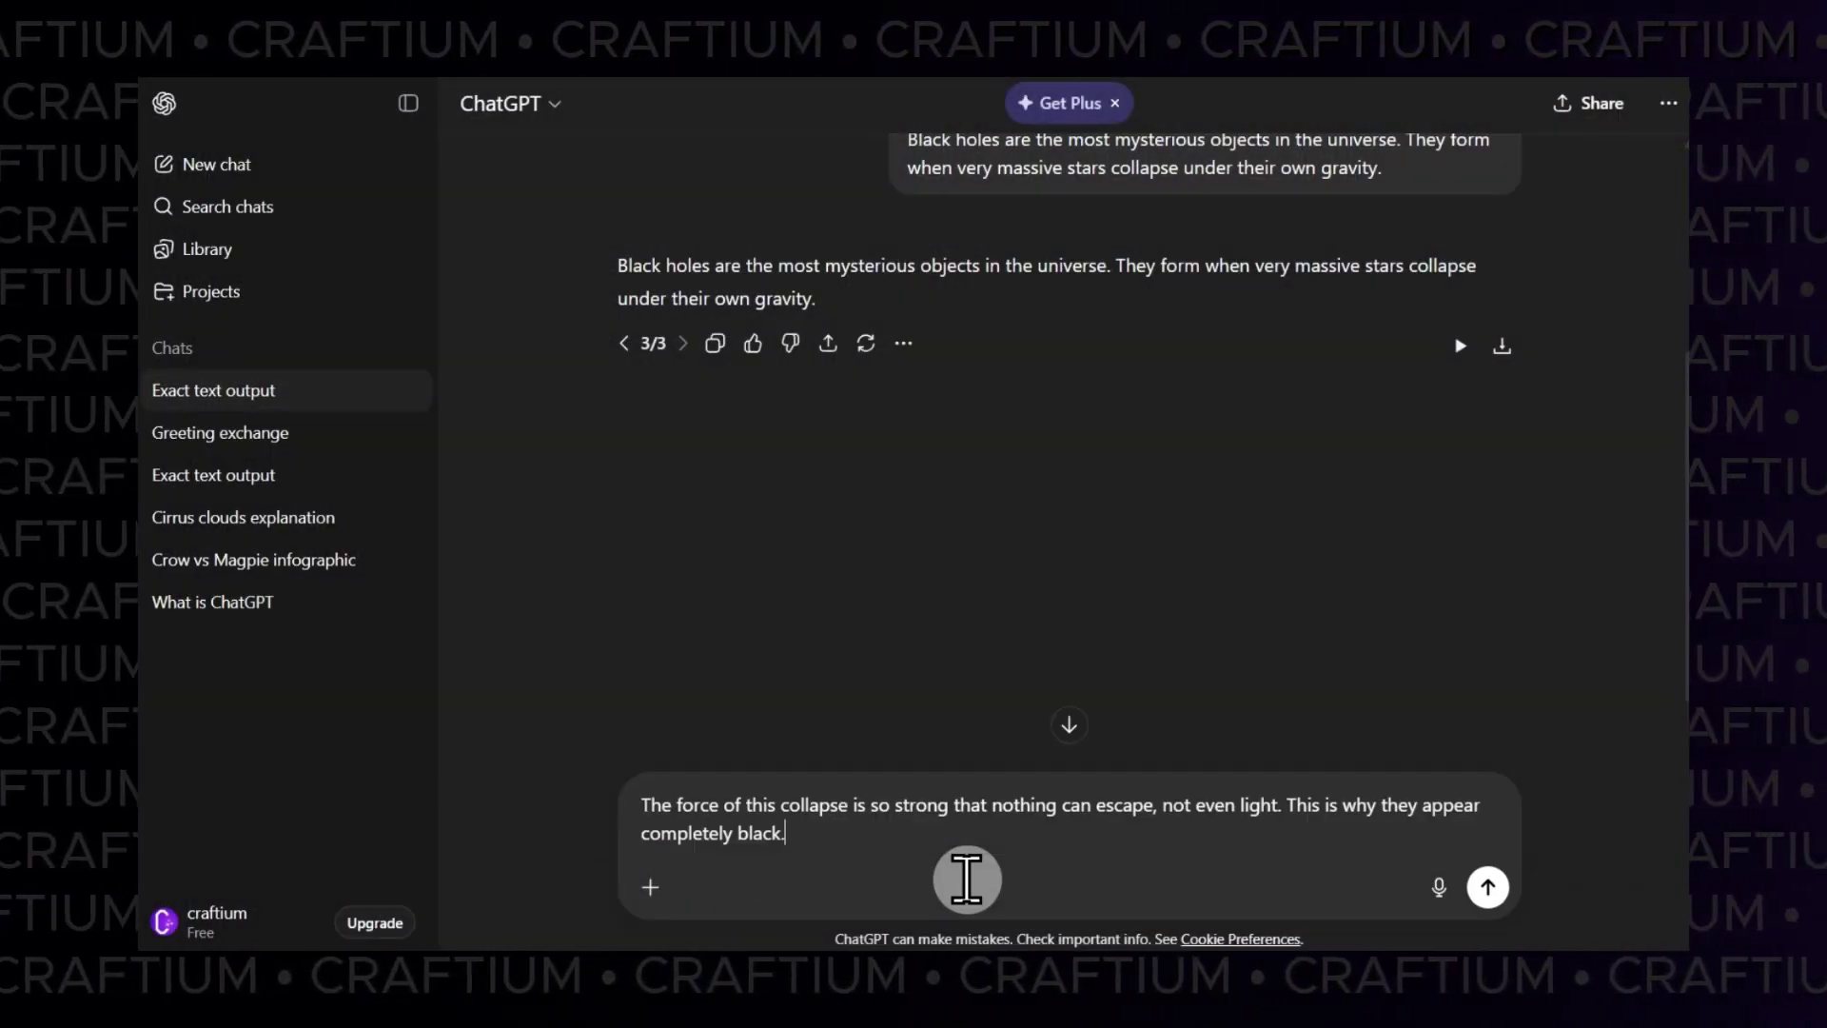
left_click(1490, 899)
left_click(1509, 348)
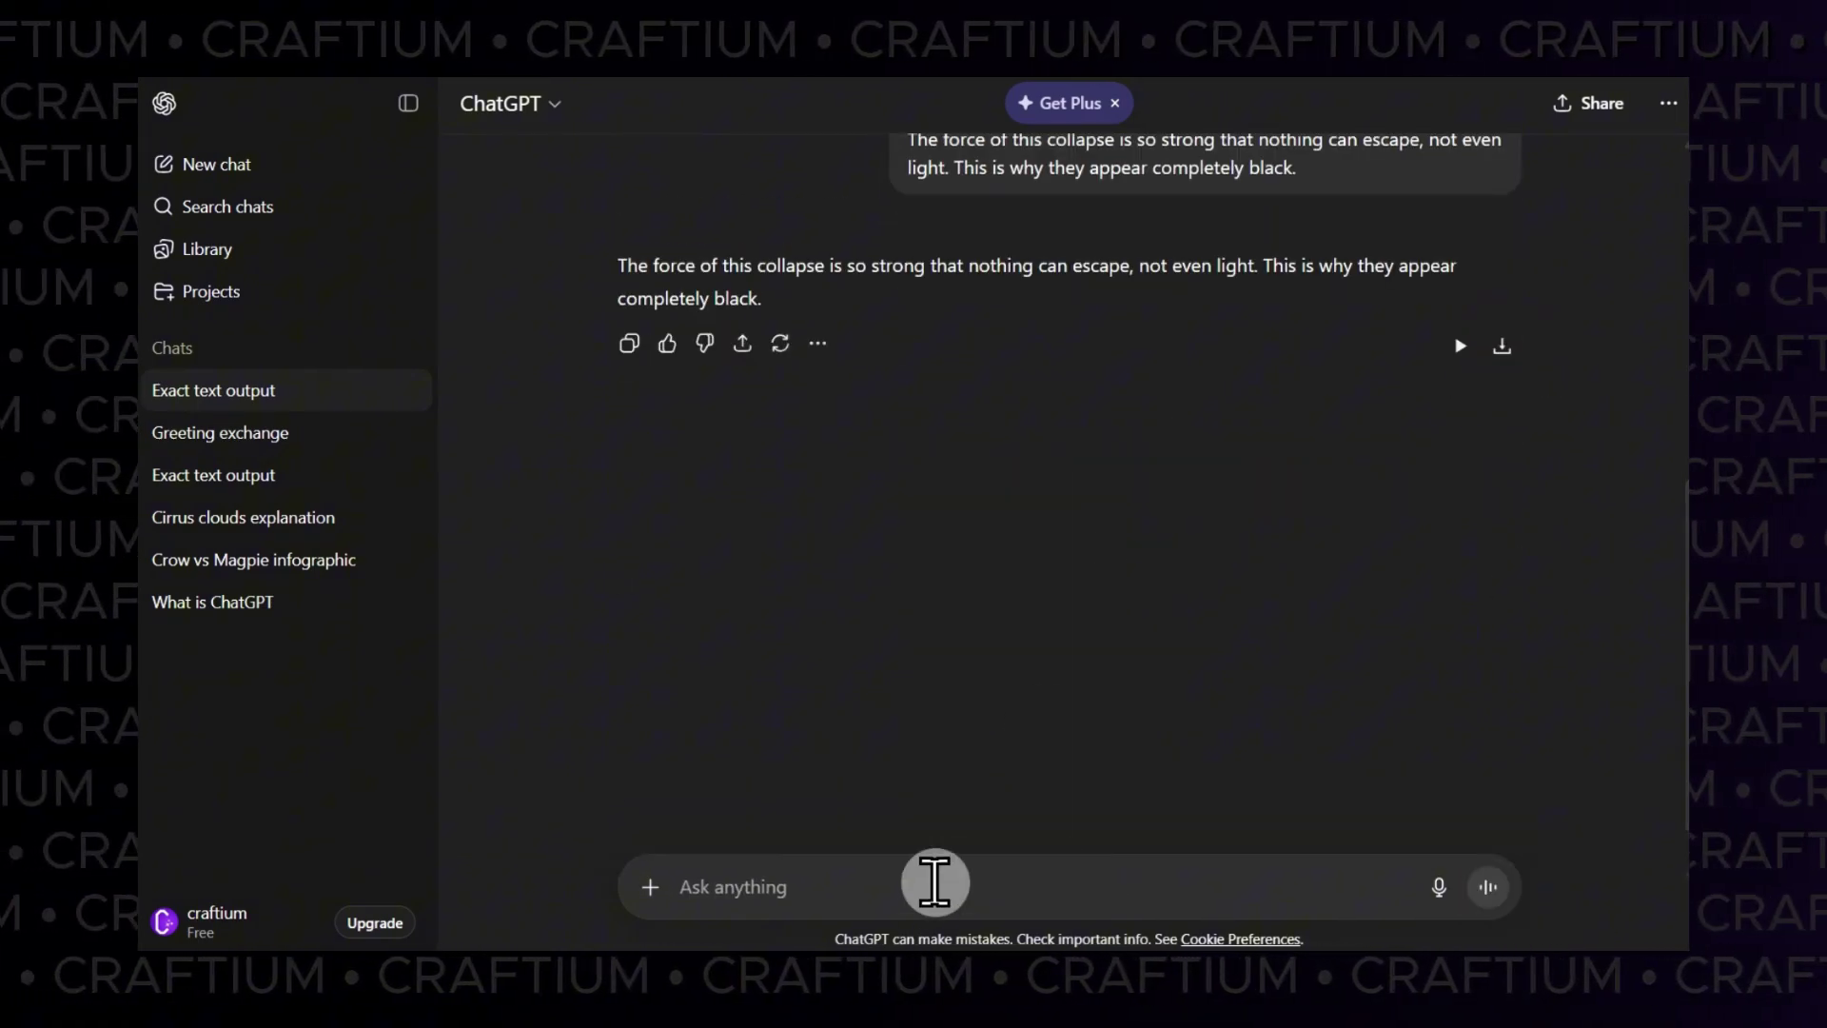
Step: Send the event horizon and boundary-crossing sentences, downloading each reply as audio
type("Every black hole has a boundary called the event horizon. It marks the point where gravity becomes too strong to overcome.")
left_click(1489, 890)
left_click(1502, 348)
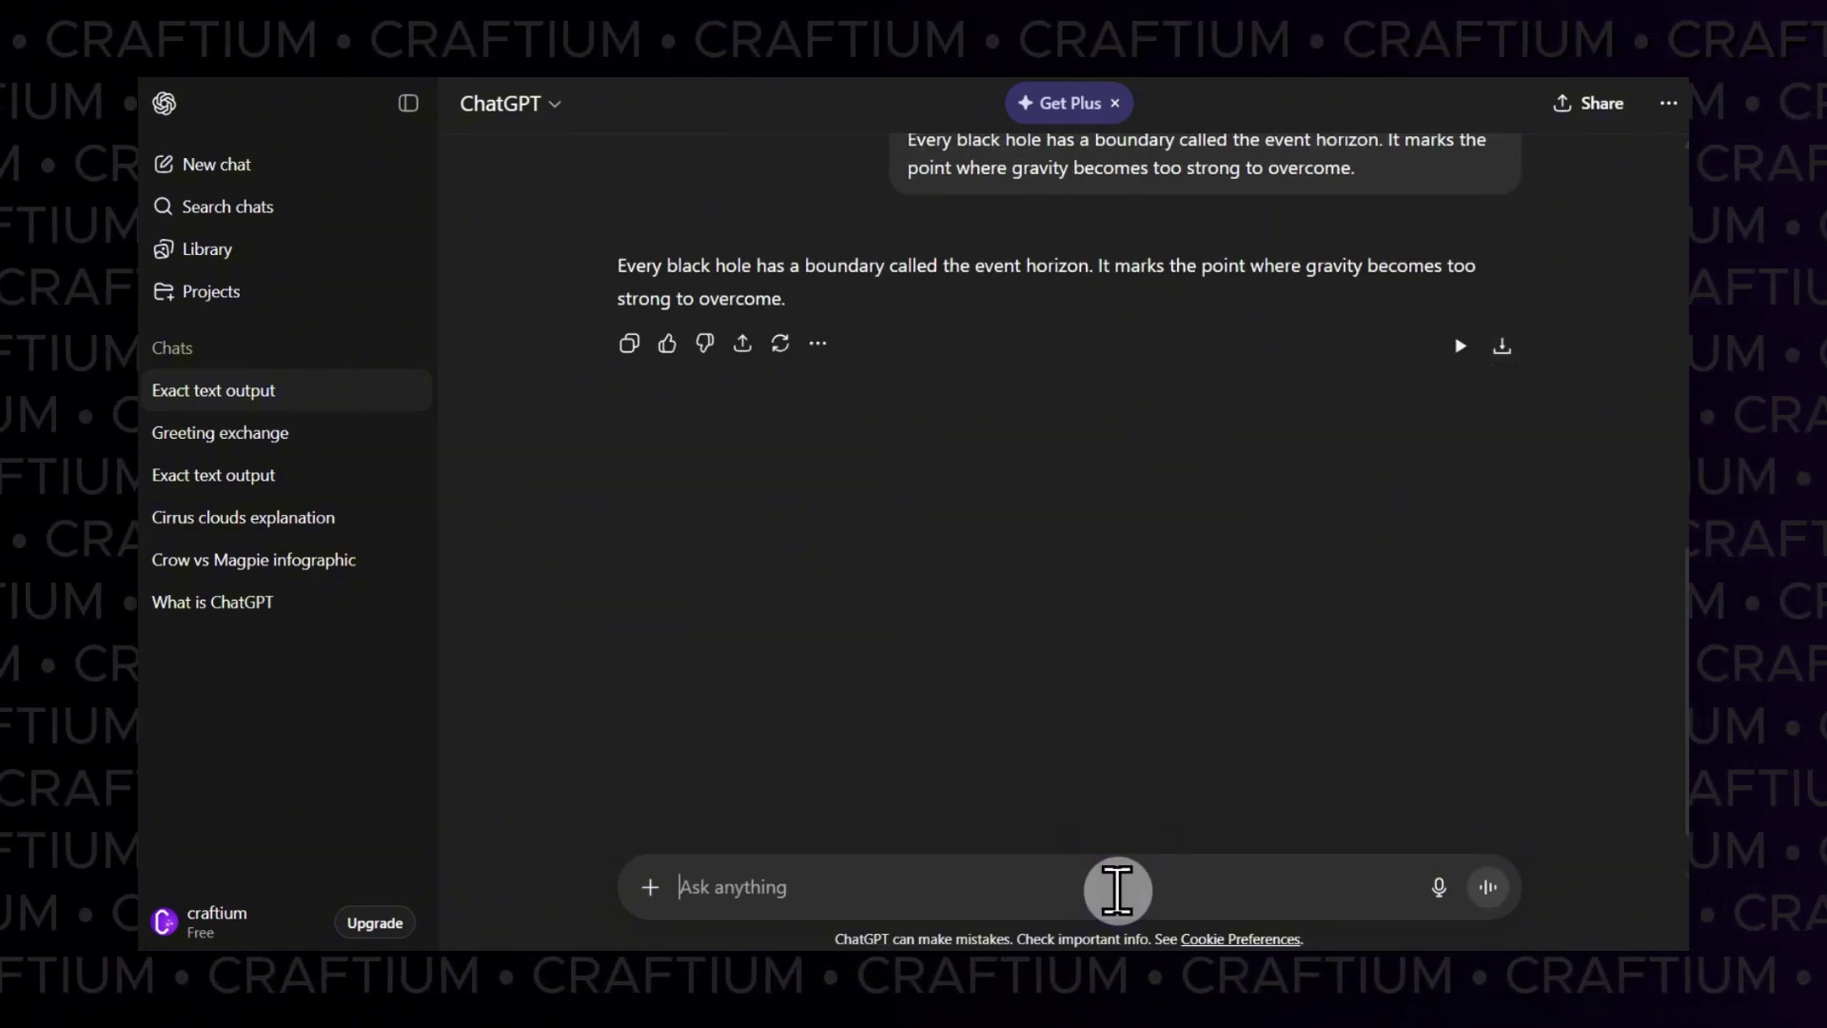
left_click(1490, 890)
left_click(1502, 314)
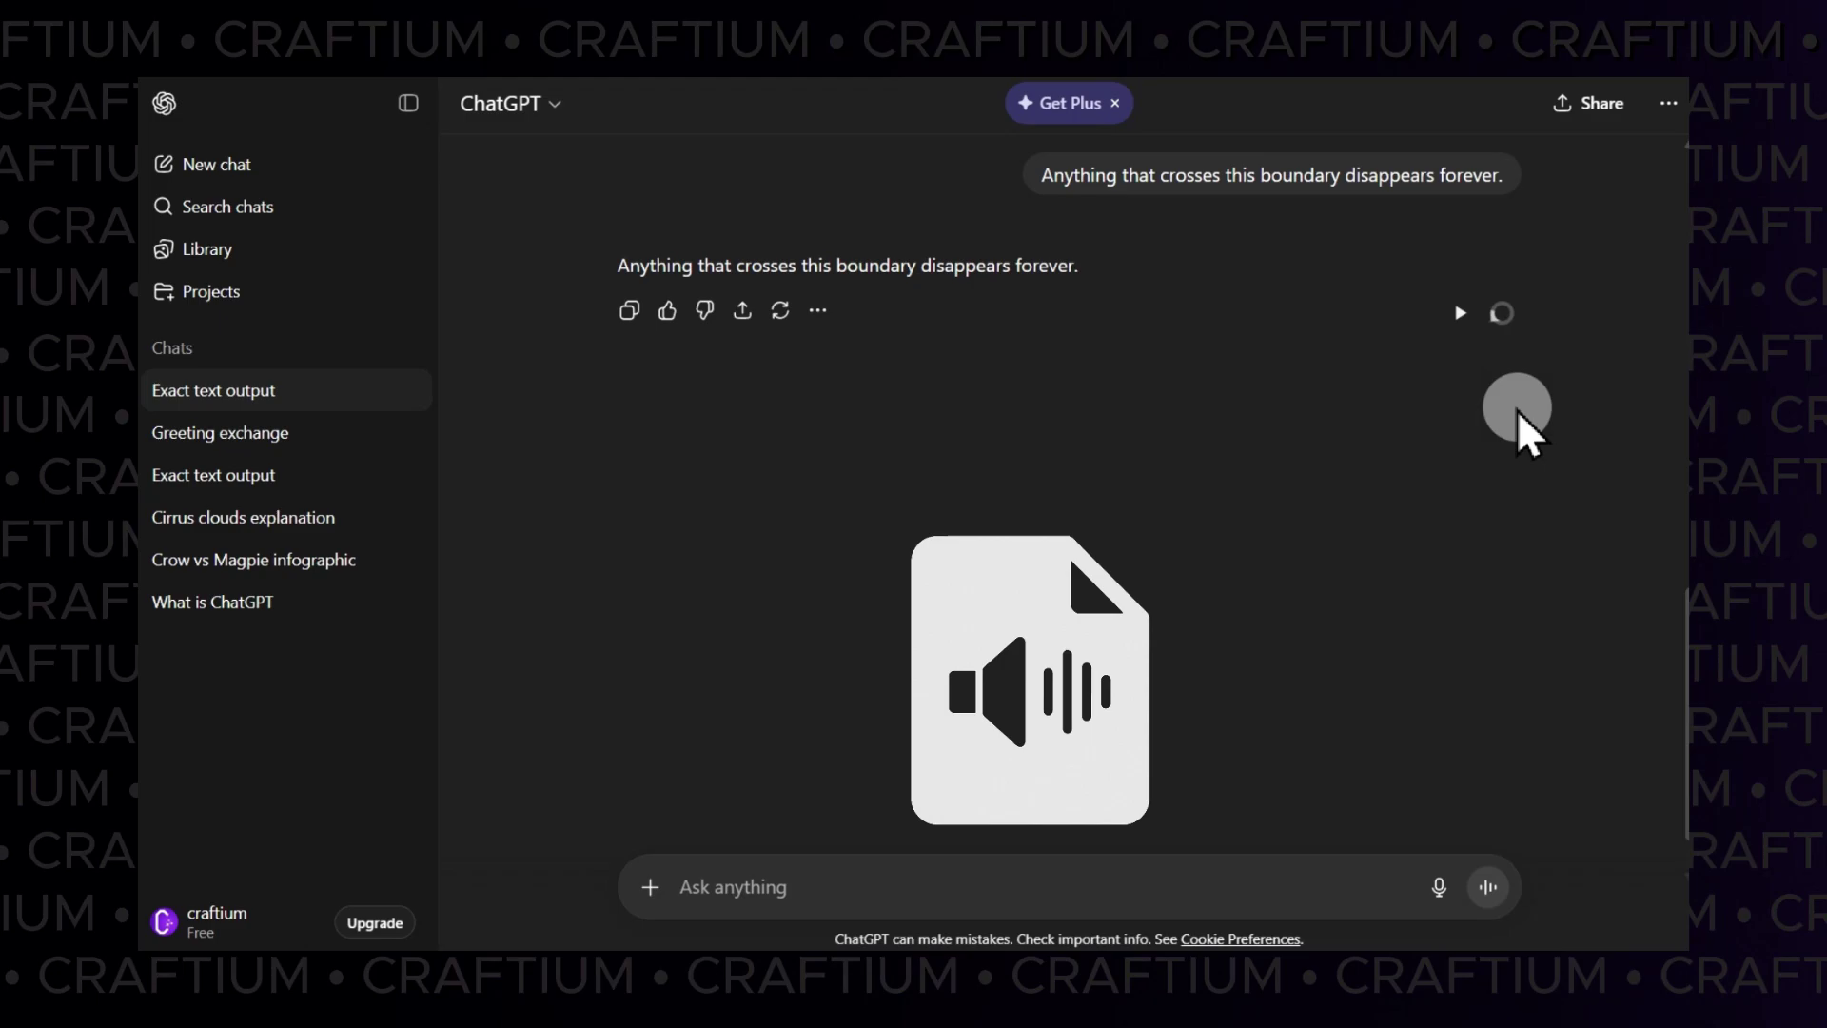
Step: Paste and send the sentence about scientists
left_click(1116, 883)
type("Scientists cannot see what happens inside, but they can study the space around it to learn more.")
left_click(1488, 887)
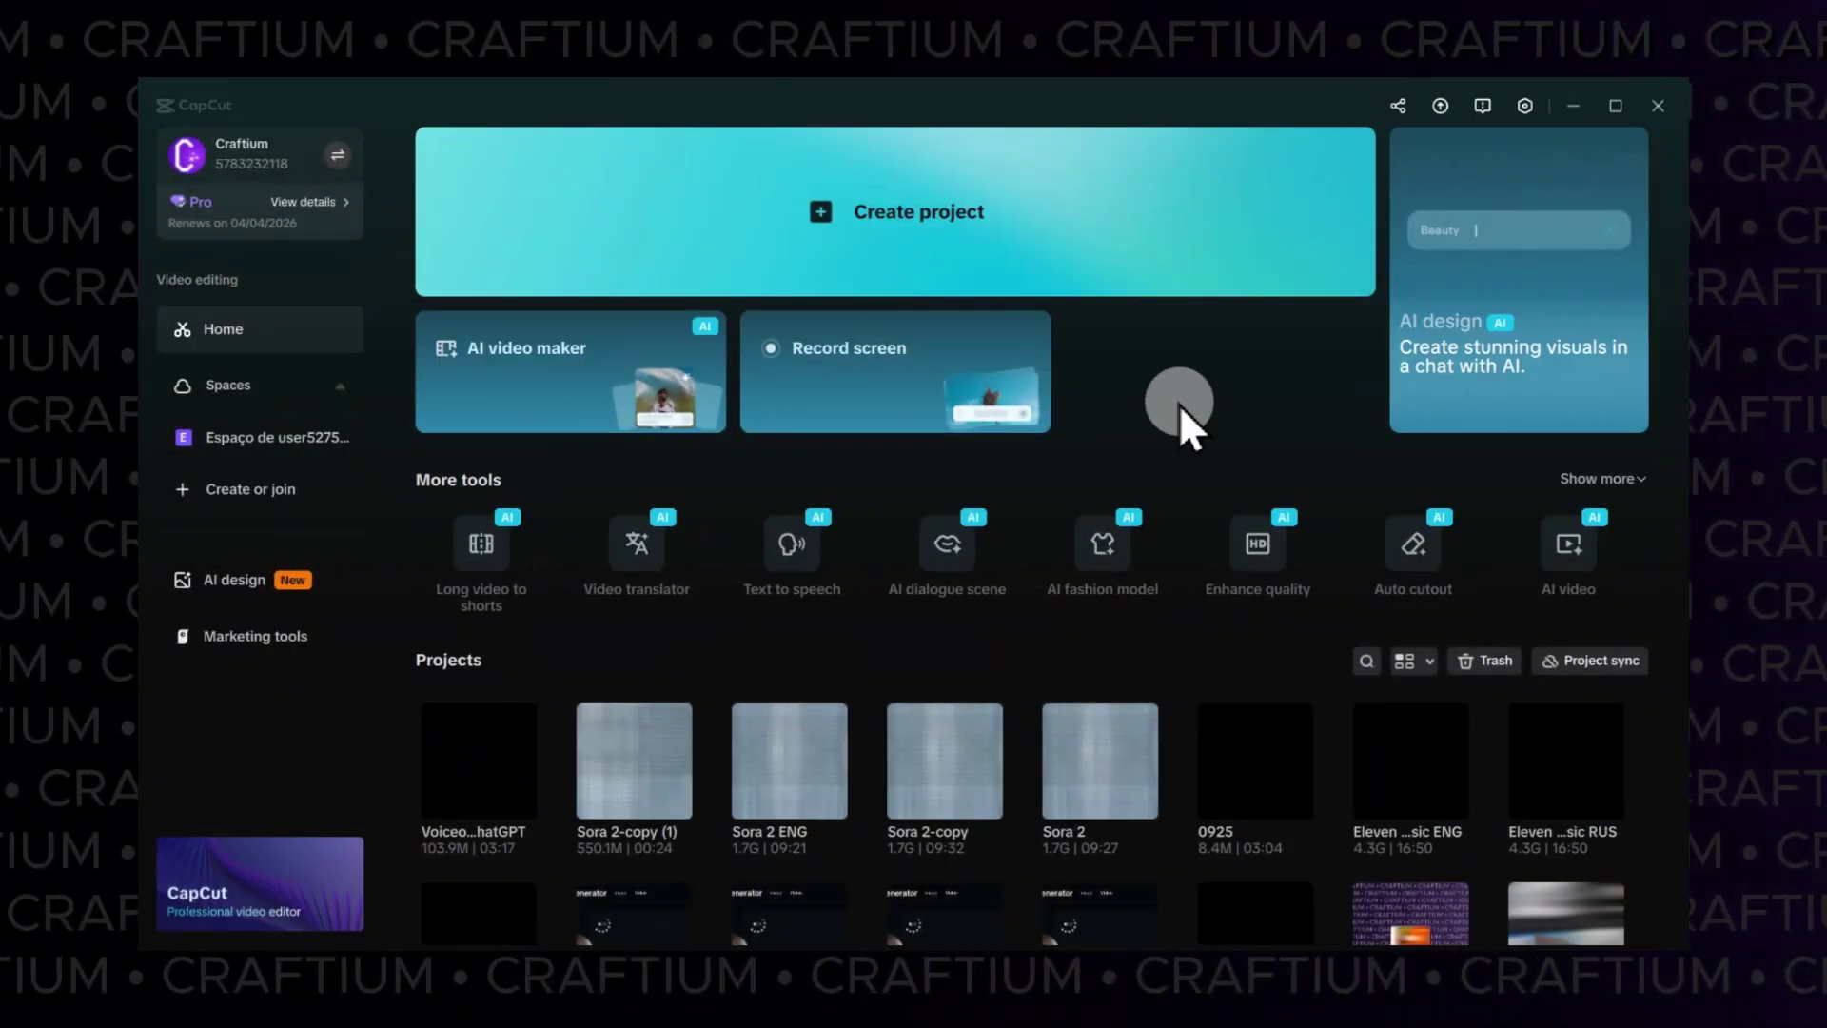
Step: Create a new CapCut project, import the .aac voice files and place them on the timeline
left_click(1137, 211)
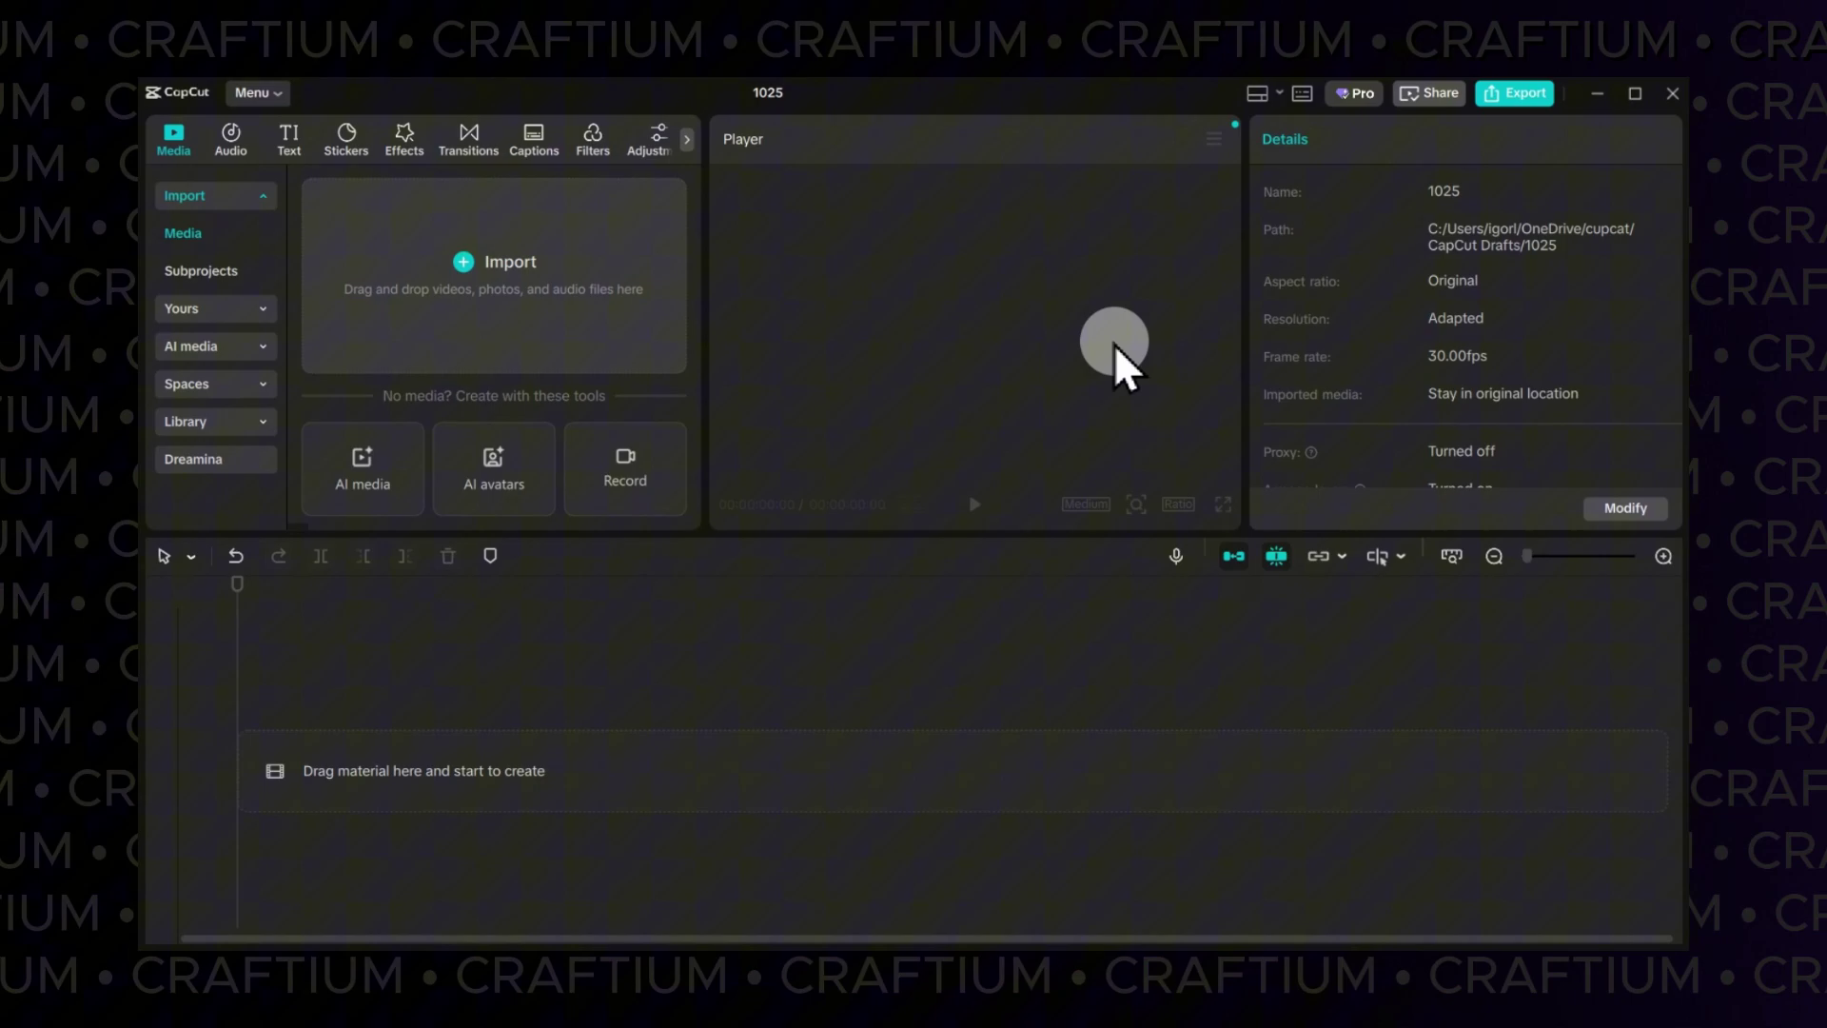
left_click_drag(1116, 345, 567, 277)
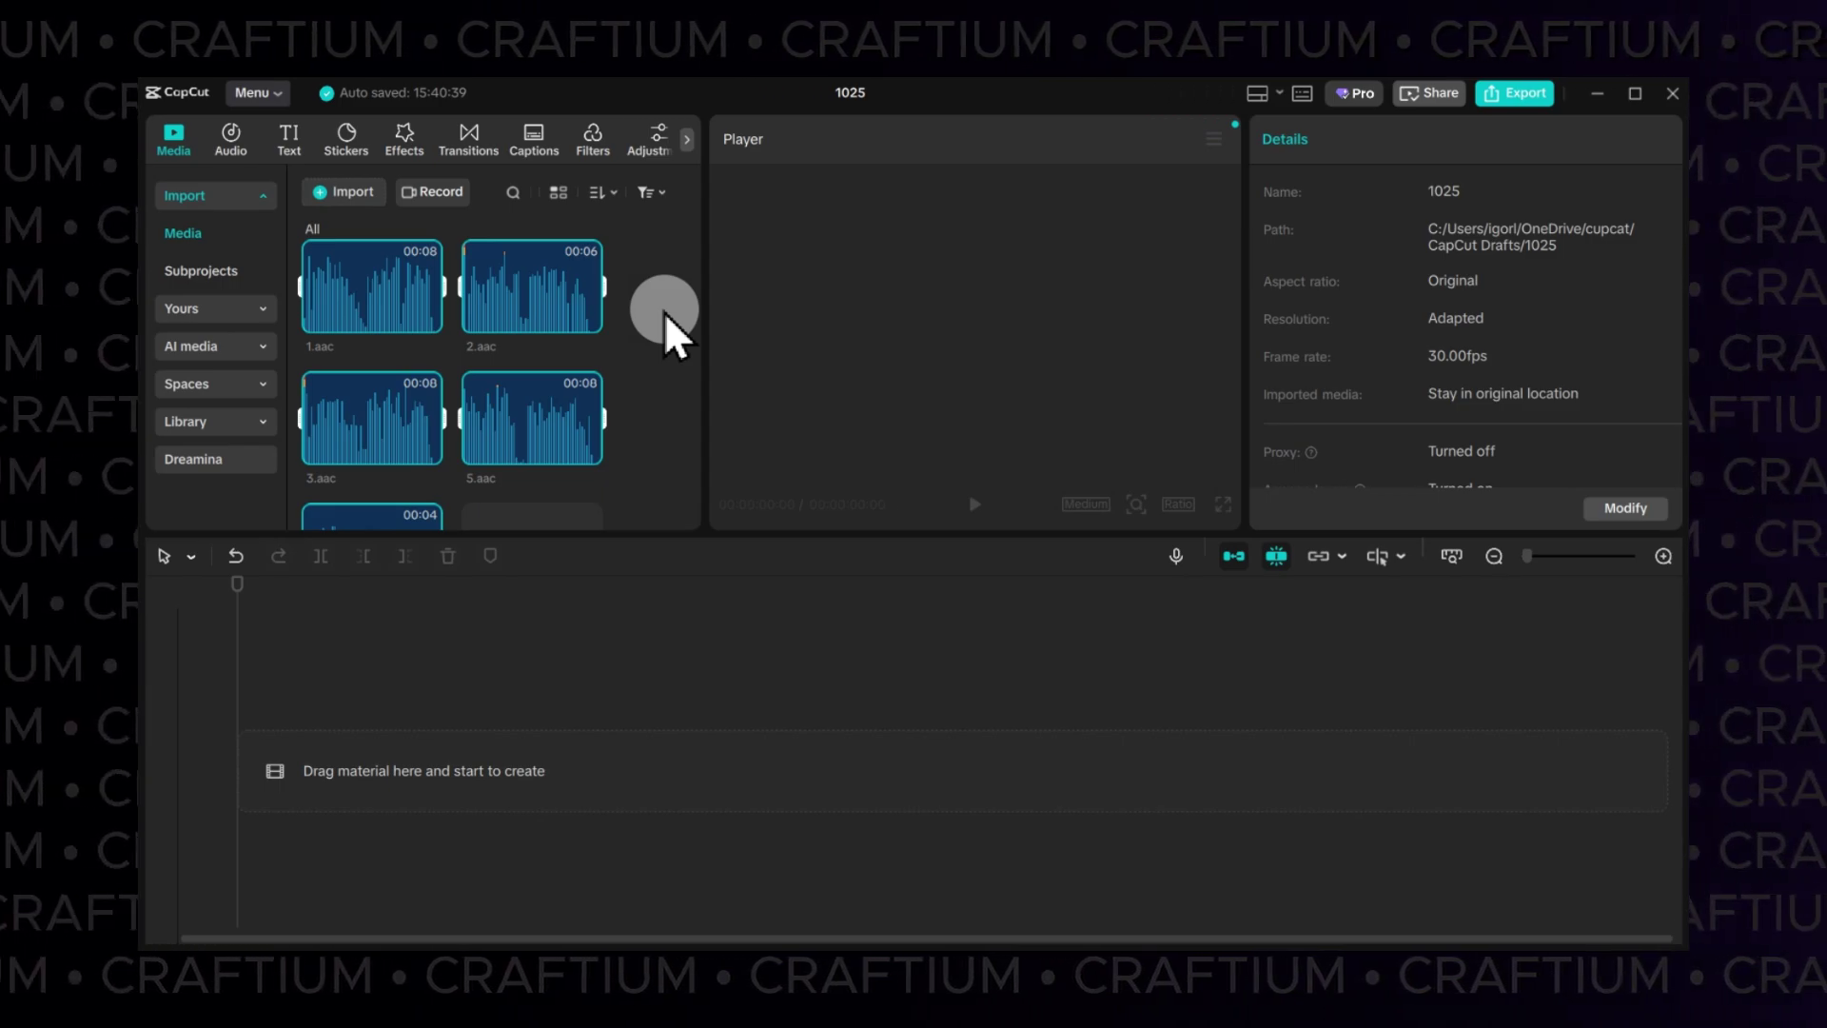
left_click_drag(448, 297, 373, 742)
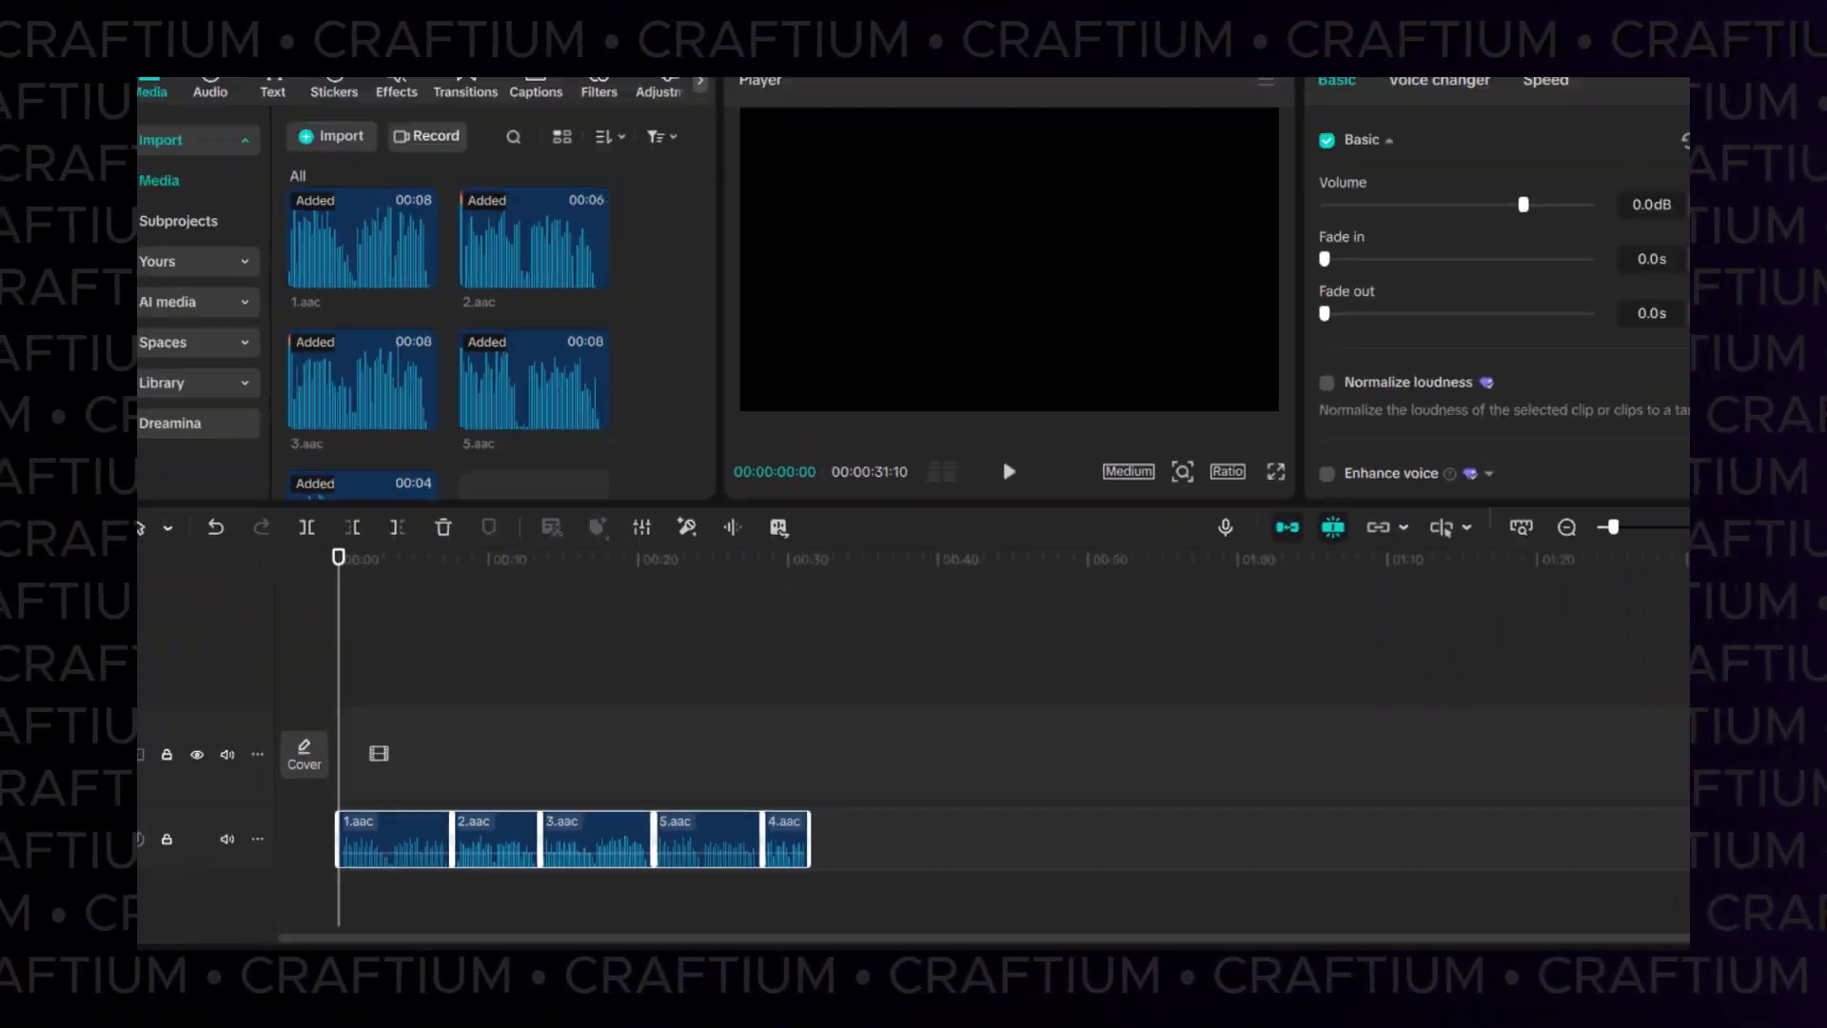
Step: Space out 1.aac, trim 2.aac's start at 00:00:08:15, and move 4.aac right after 3.aac
left_click(281, 740)
left_click_drag(418, 843, 506, 856)
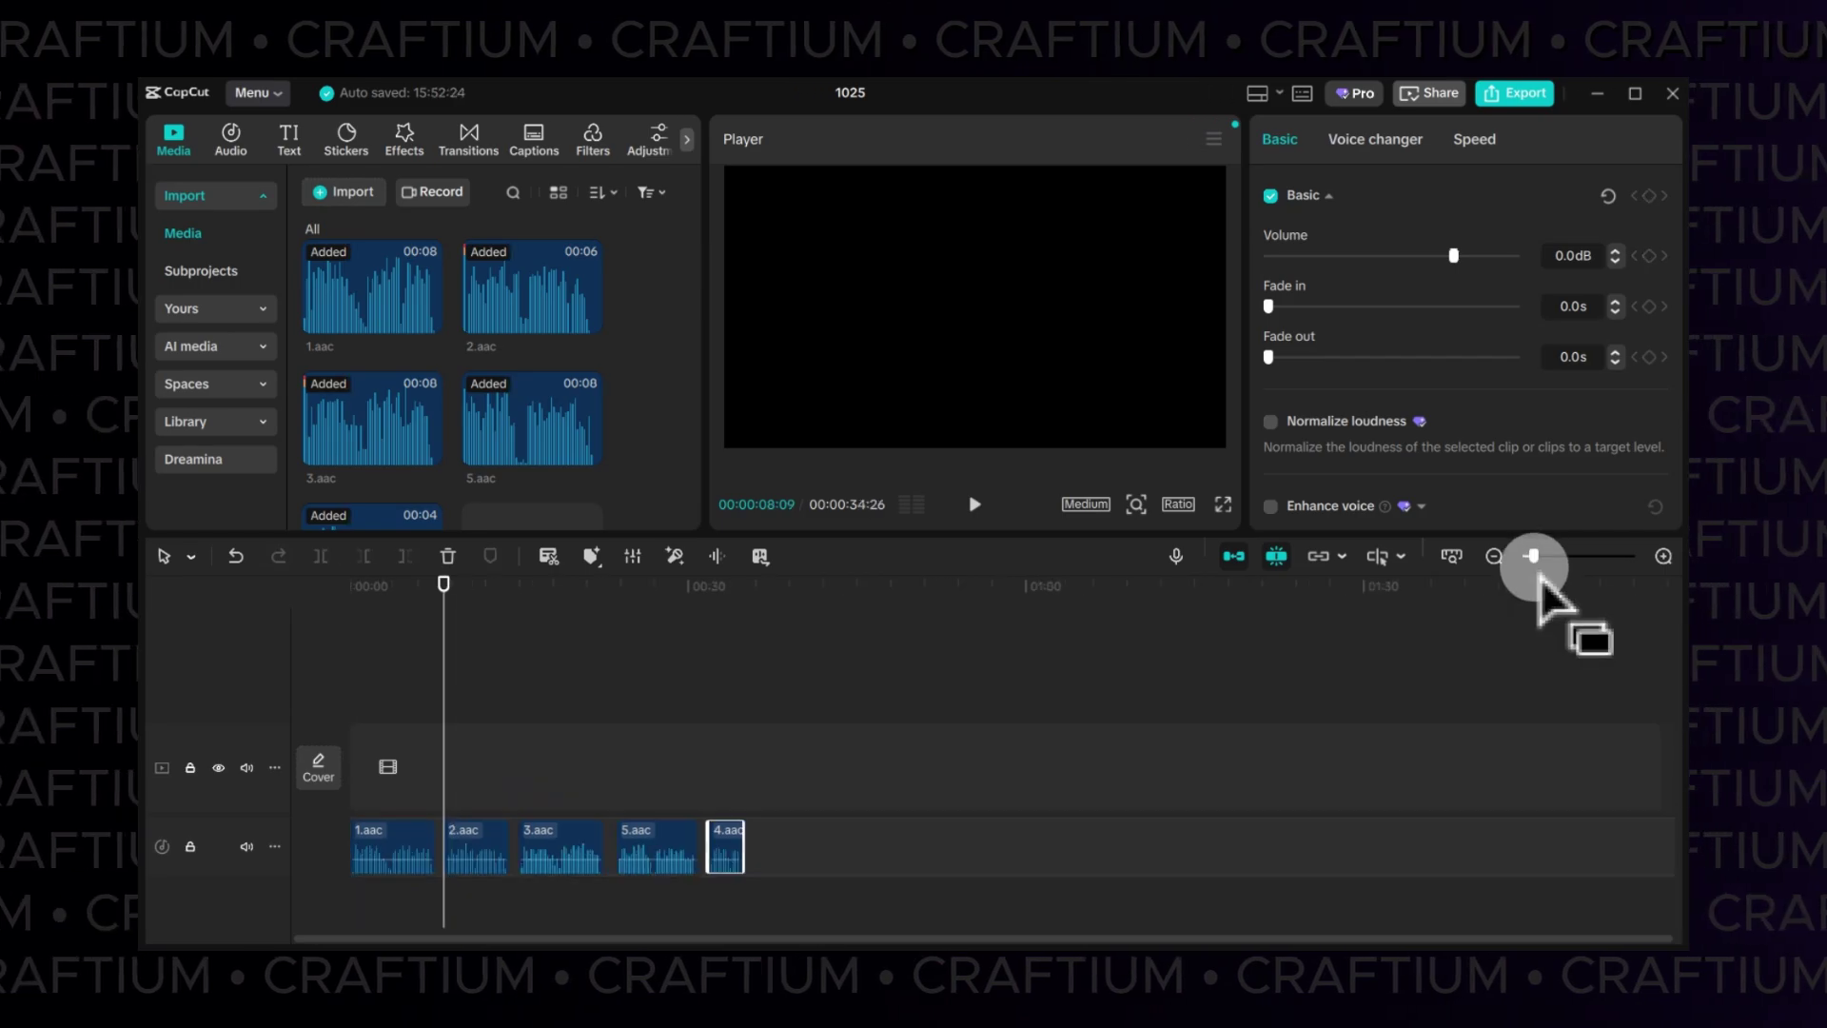
left_click_drag(1537, 563, 1561, 569)
left_click_drag(570, 584, 588, 583)
left_click(675, 847)
left_click(361, 557)
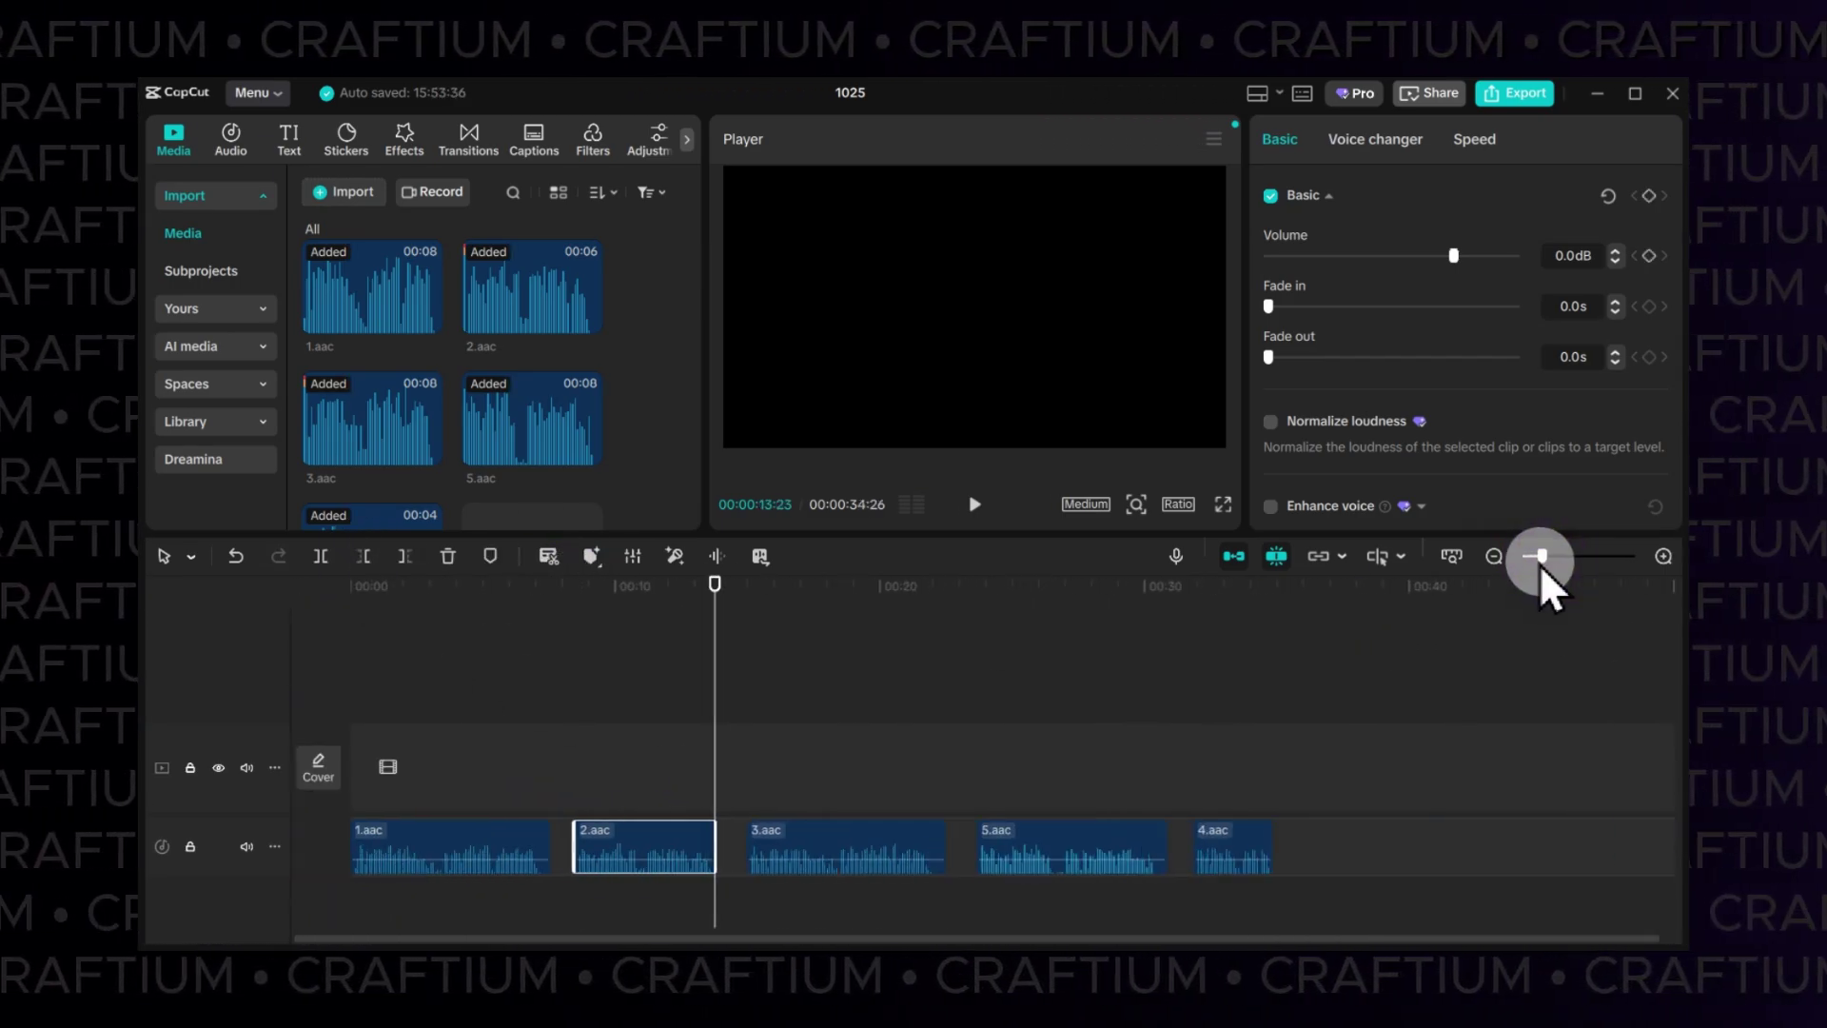
left_click_drag(1542, 557, 1539, 557)
left_click_drag(1142, 847, 1236, 865)
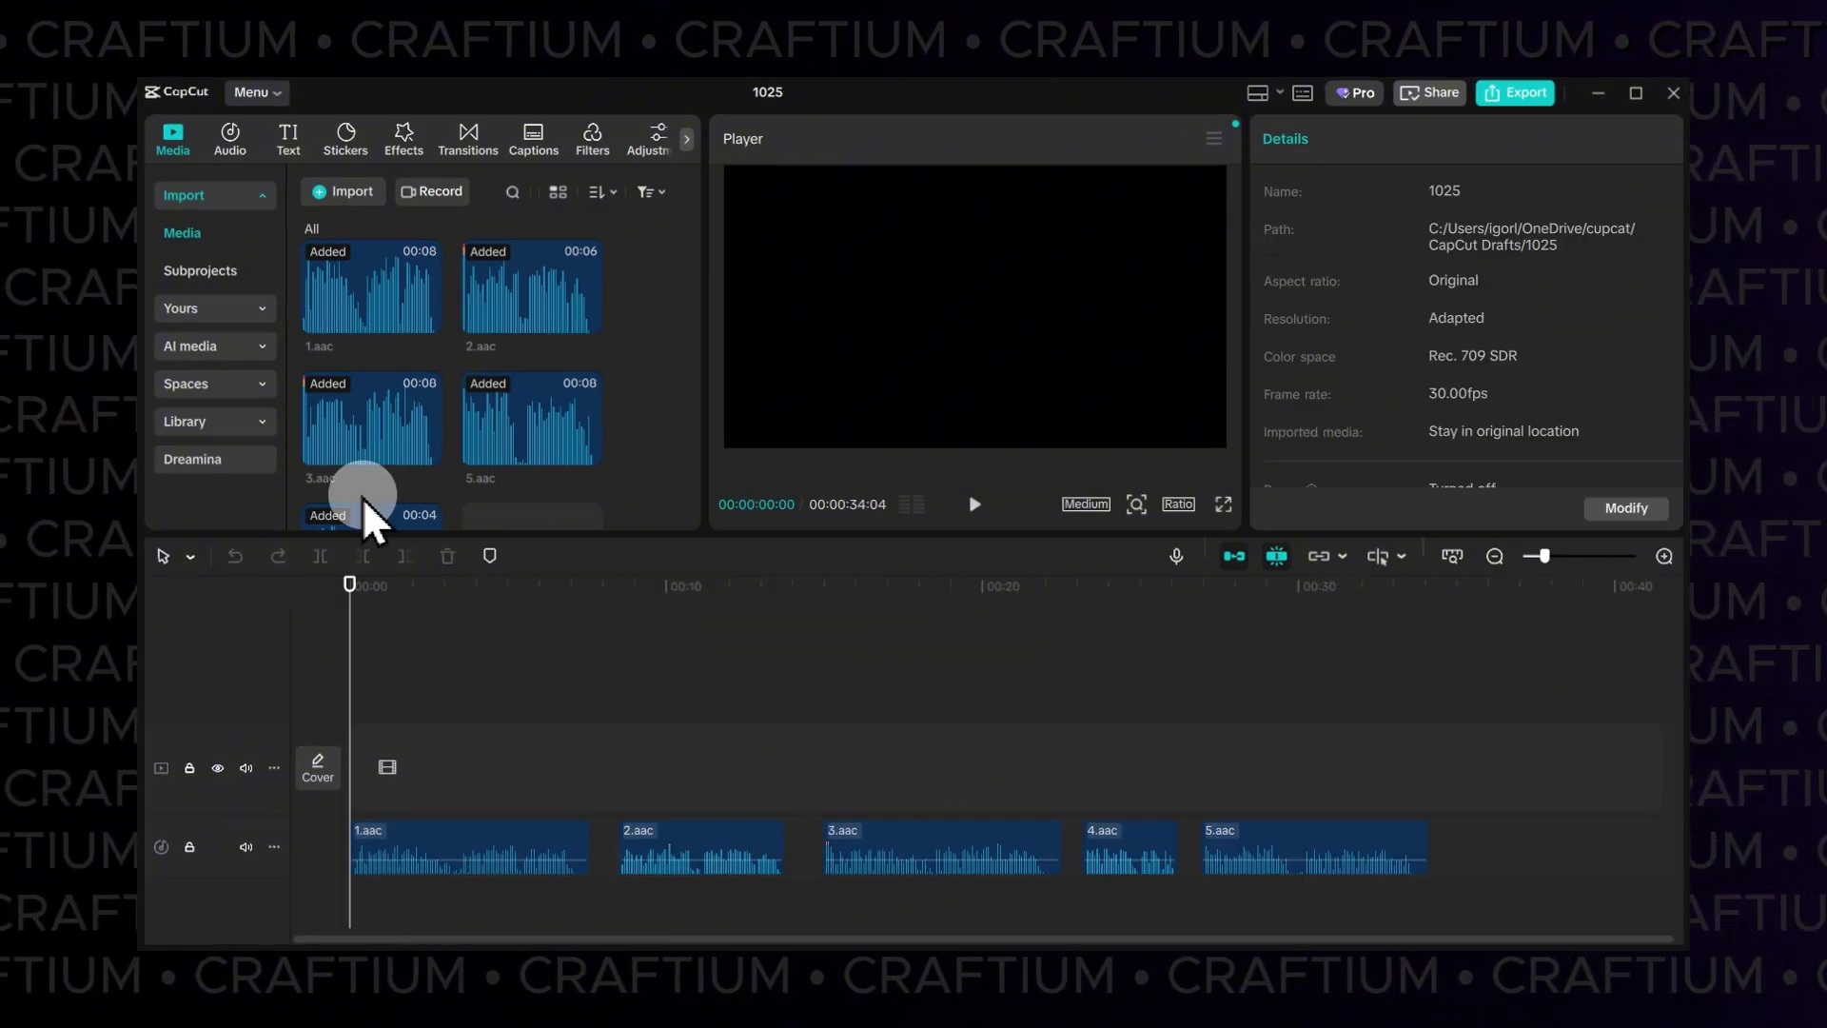
Step: Export the joined voice track with MP3 as the audio format
left_click(257, 93)
left_click(358, 125)
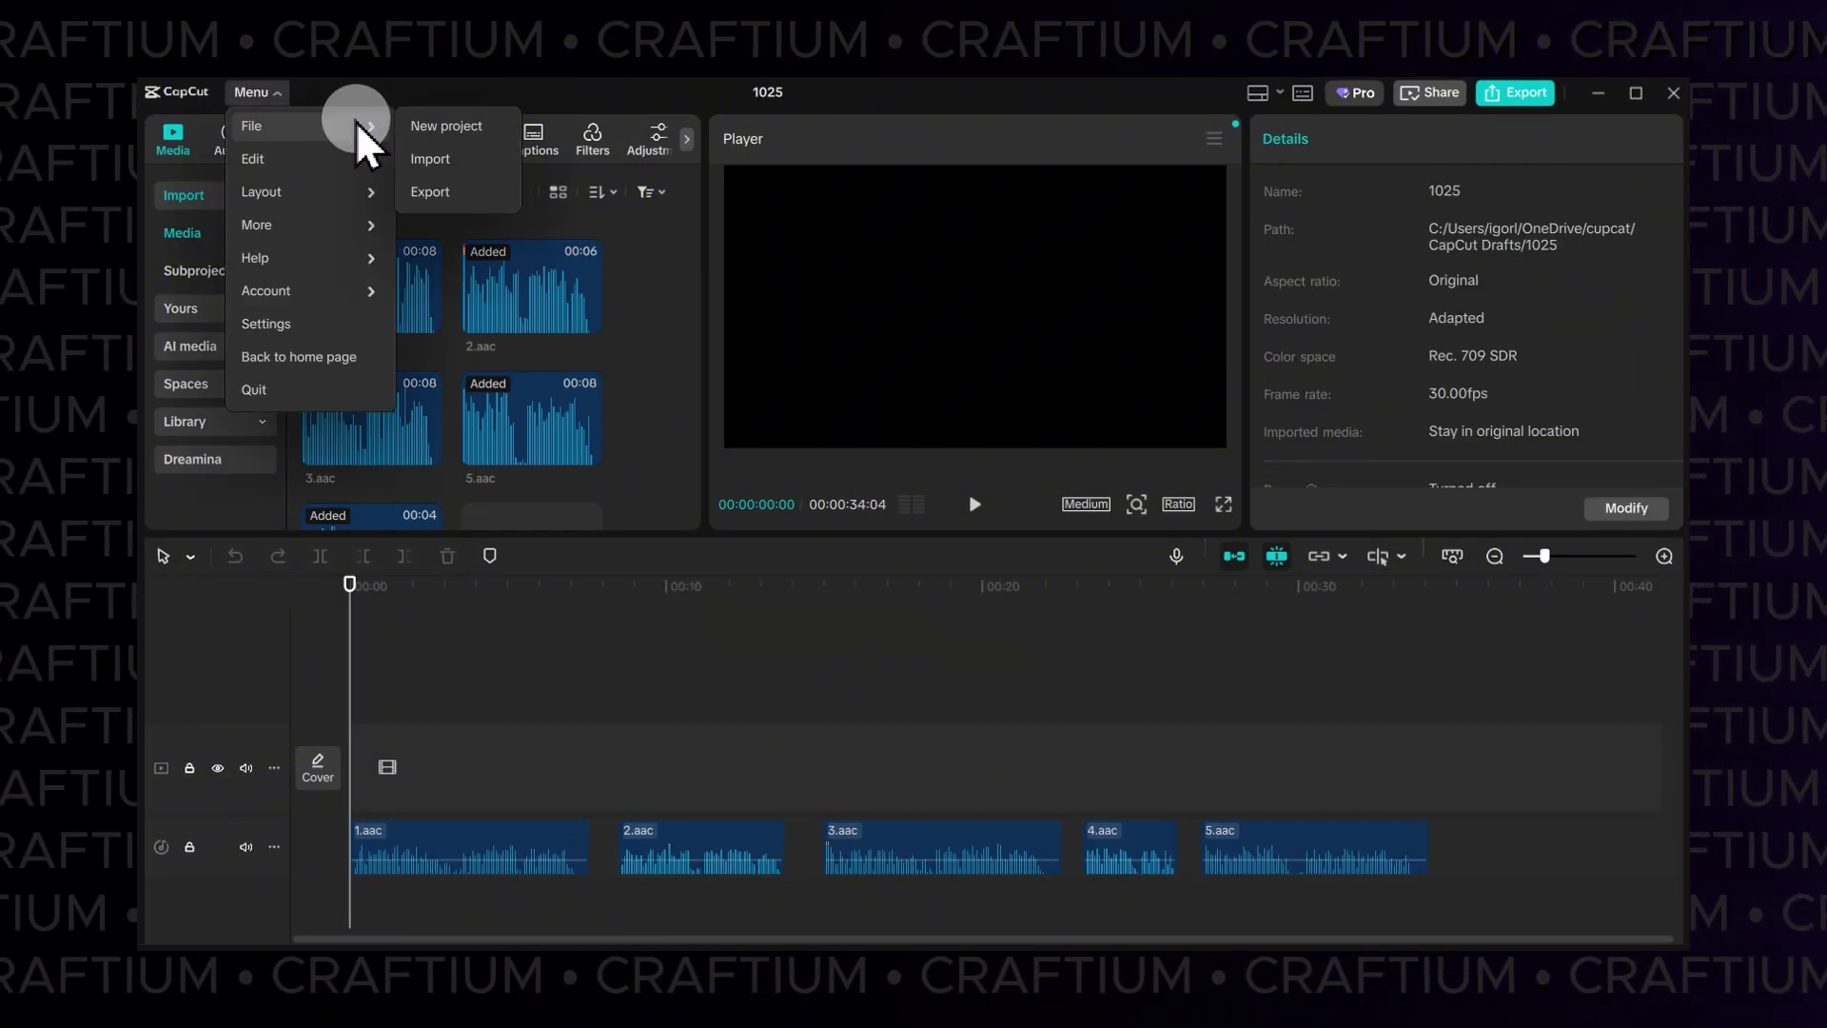
left_click(443, 192)
left_click(1070, 754)
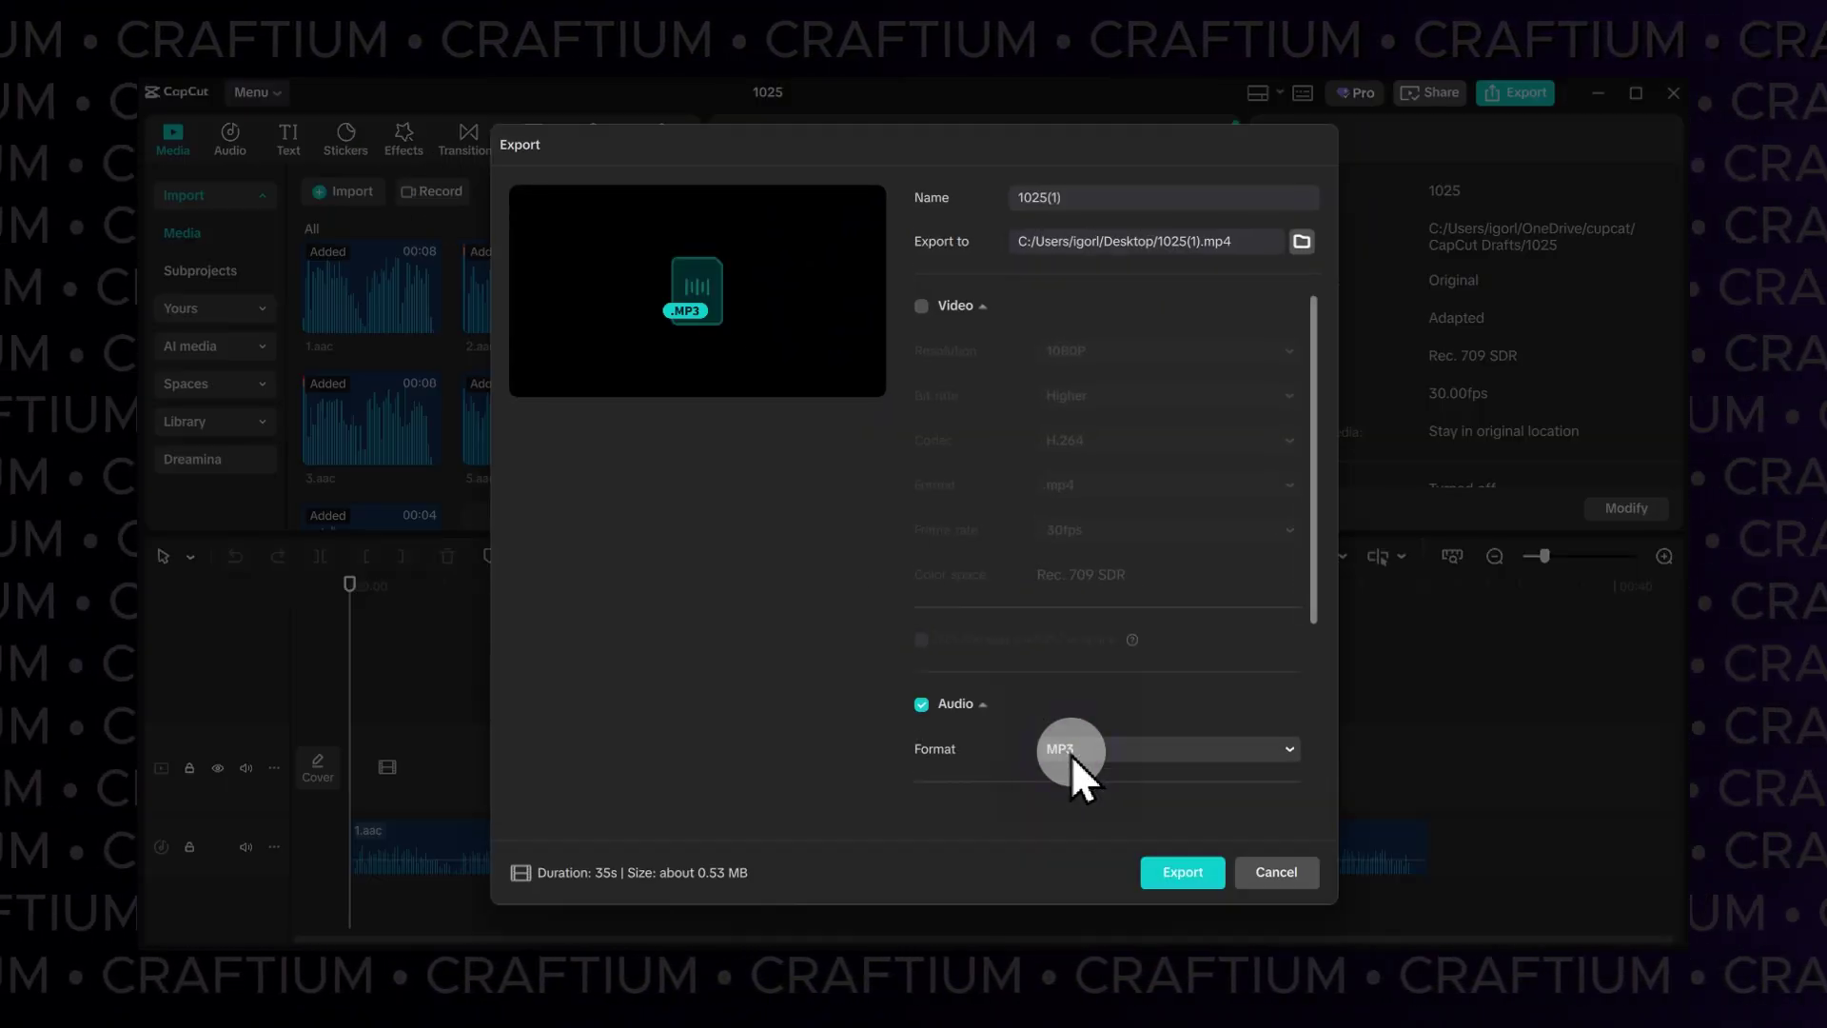
left_click(1183, 872)
left_click(1257, 741)
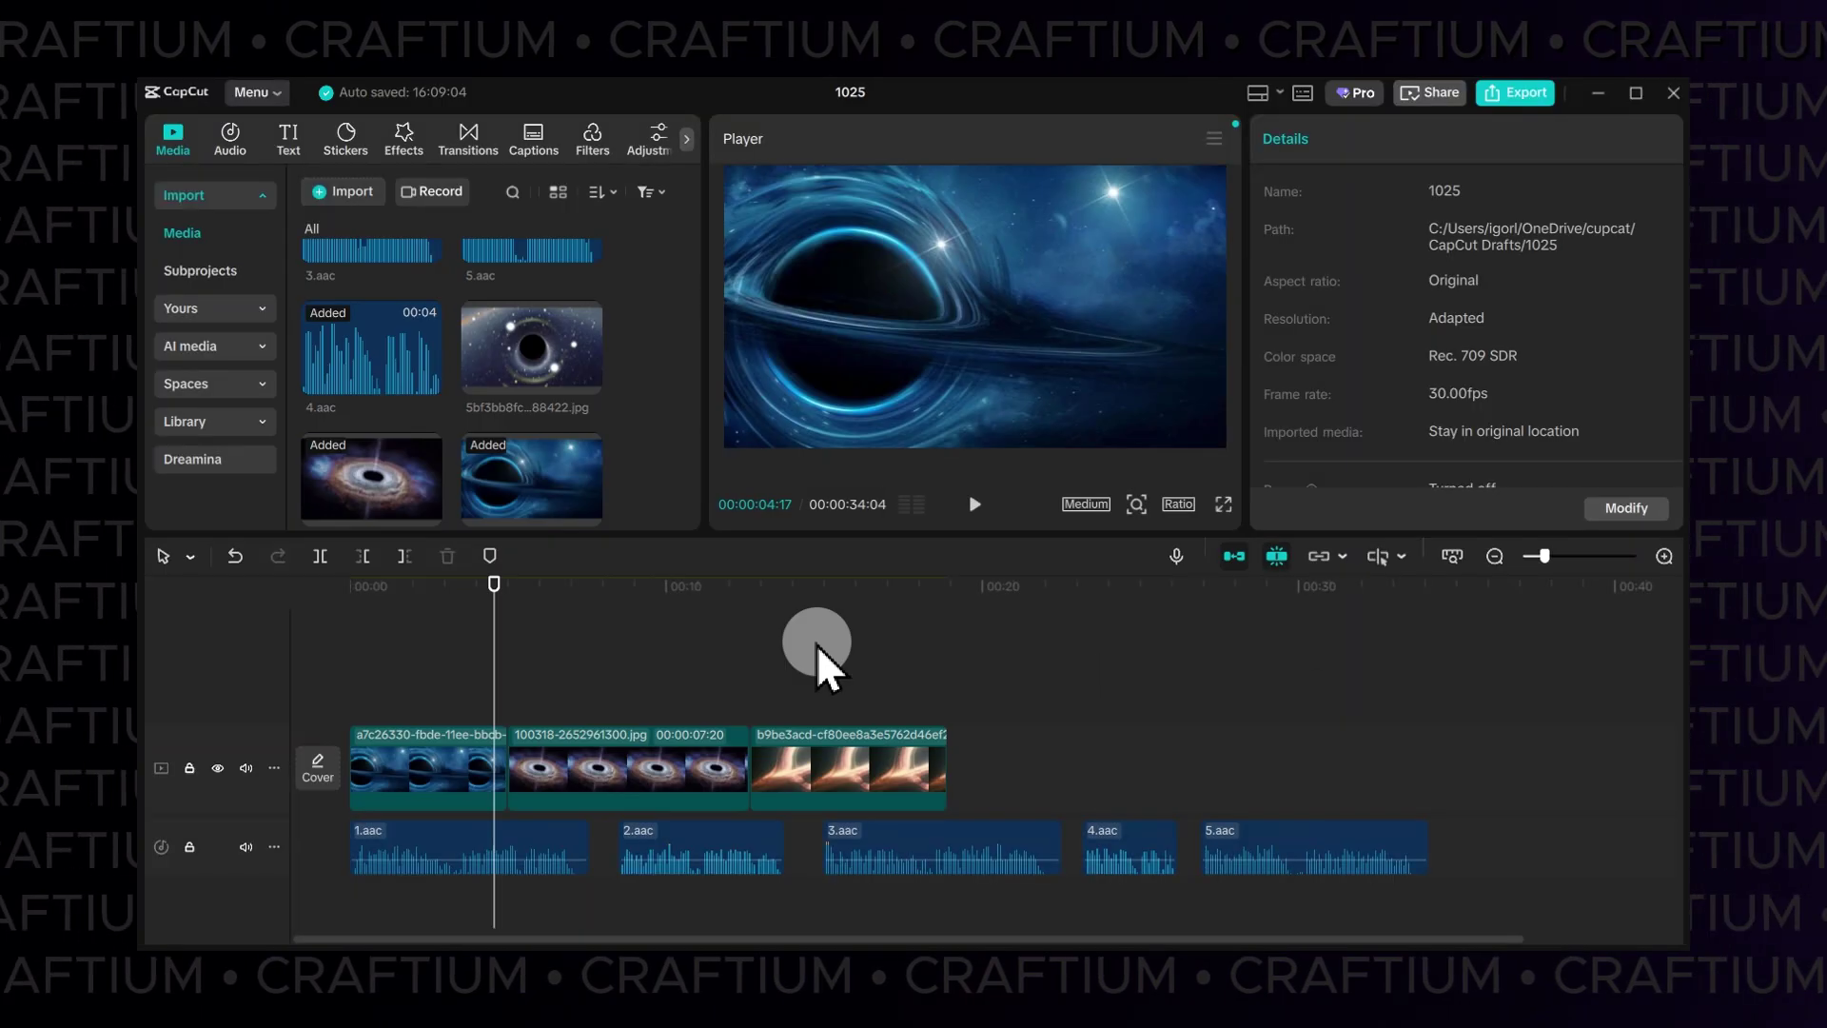
Step: Add the black hole image to the video track and apply the Super-large Spot effect to the second clip
left_click_drag(562, 367, 957, 773)
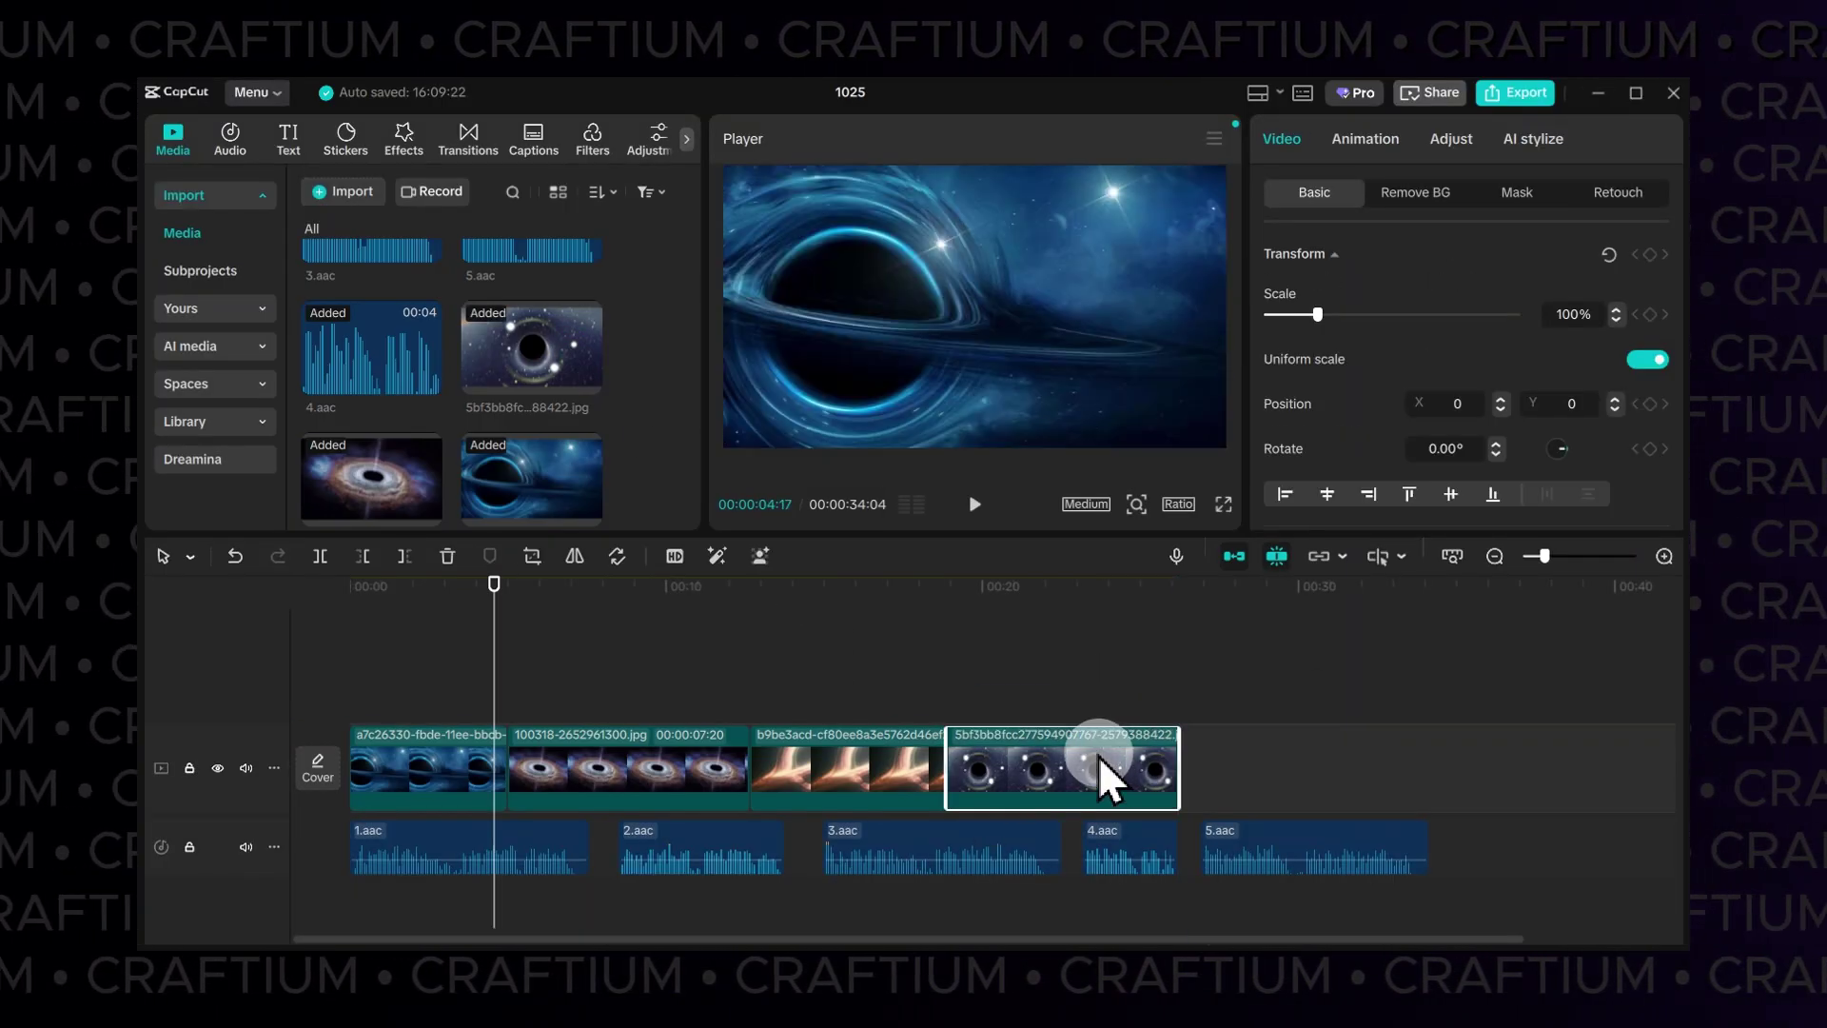
left_click(403, 138)
left_click_drag(474, 298, 571, 766)
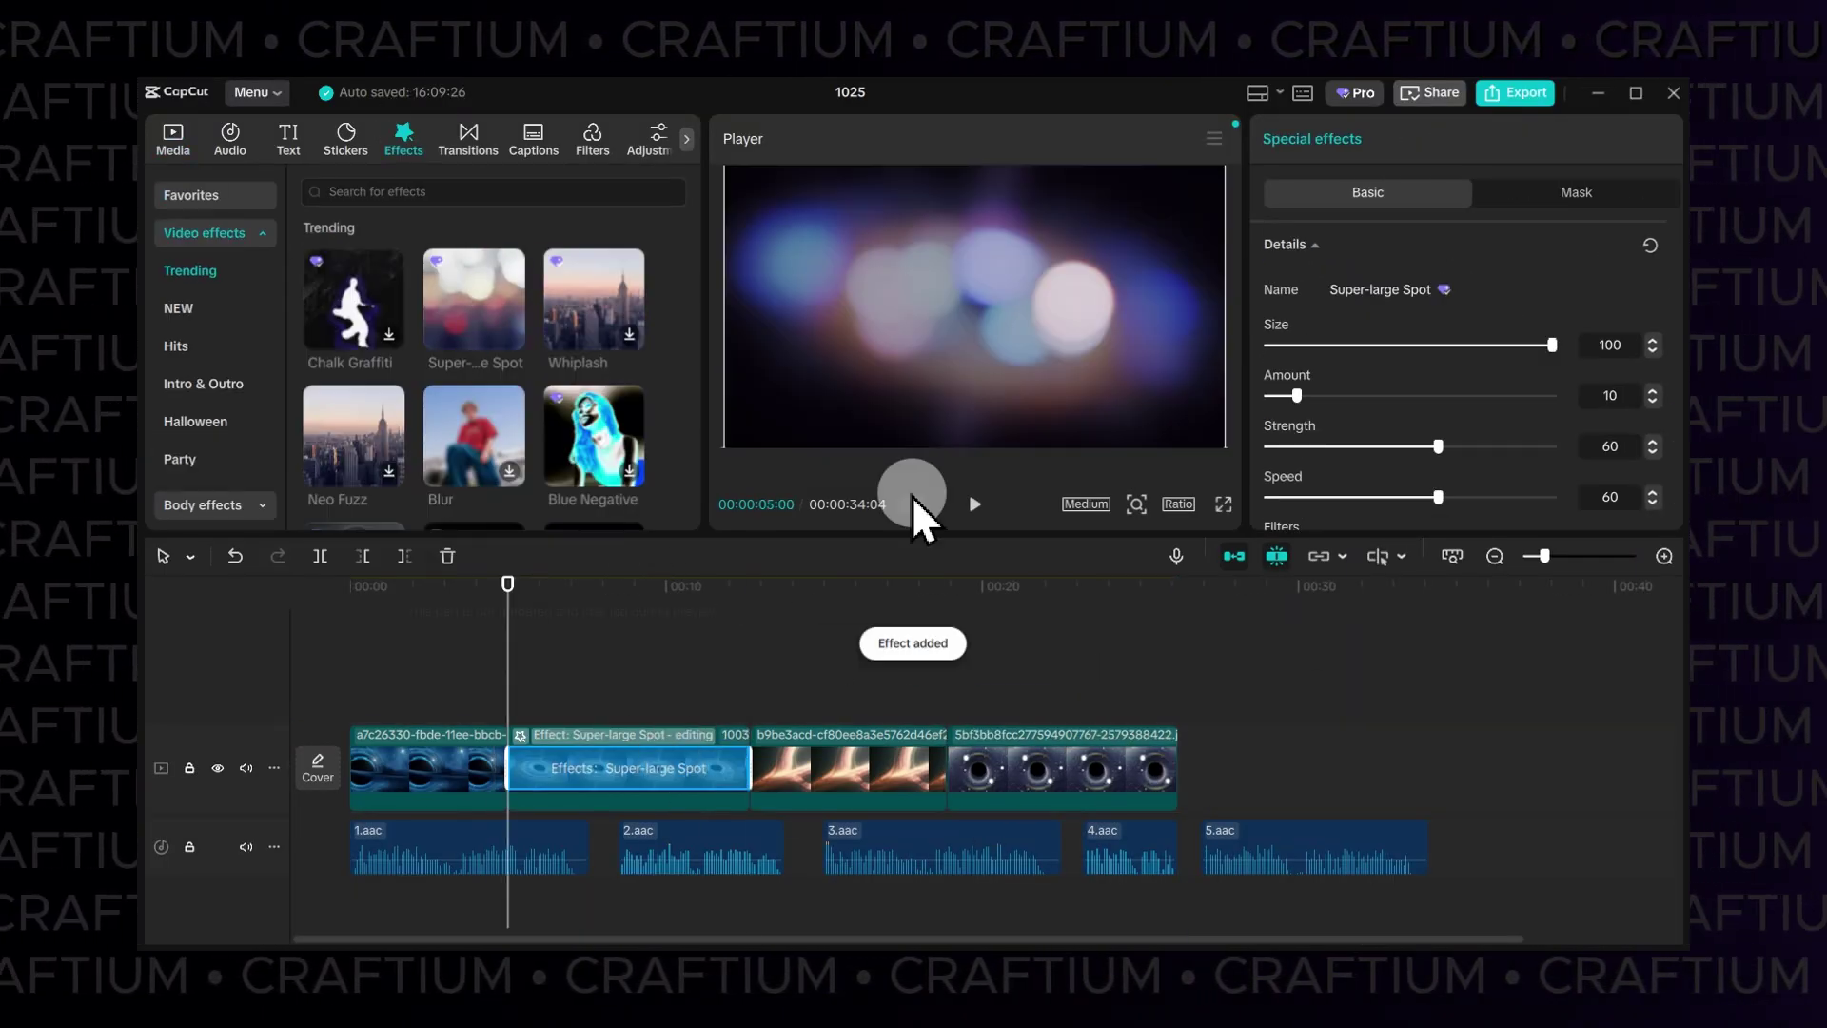